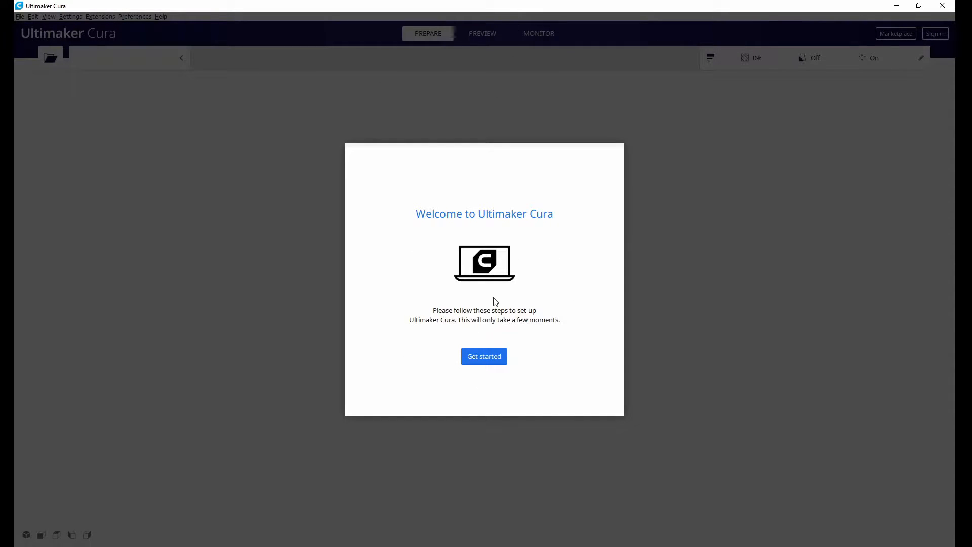
Begin the first-run setup and accept the user agreement.
click(494, 358)
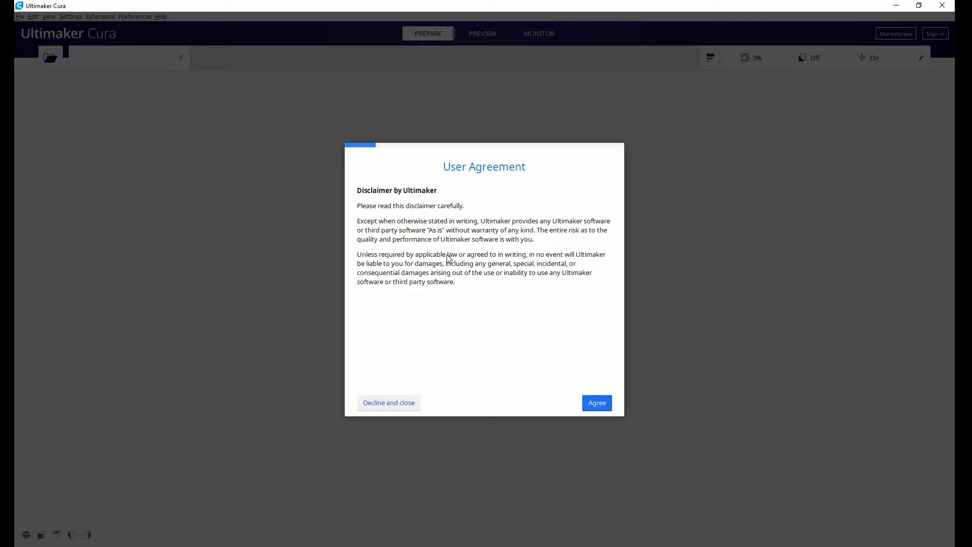
click(596, 404)
Read through the release notes of the recent versions and return to the 4.7.1 entry.
scroll(513, 307, down, 15)
scroll(512, 302, down, 15)
scroll(511, 302, down, 15)
scroll(512, 302, up, 4)
scroll(513, 275, down, 5)
scroll(513, 275, down, 8)
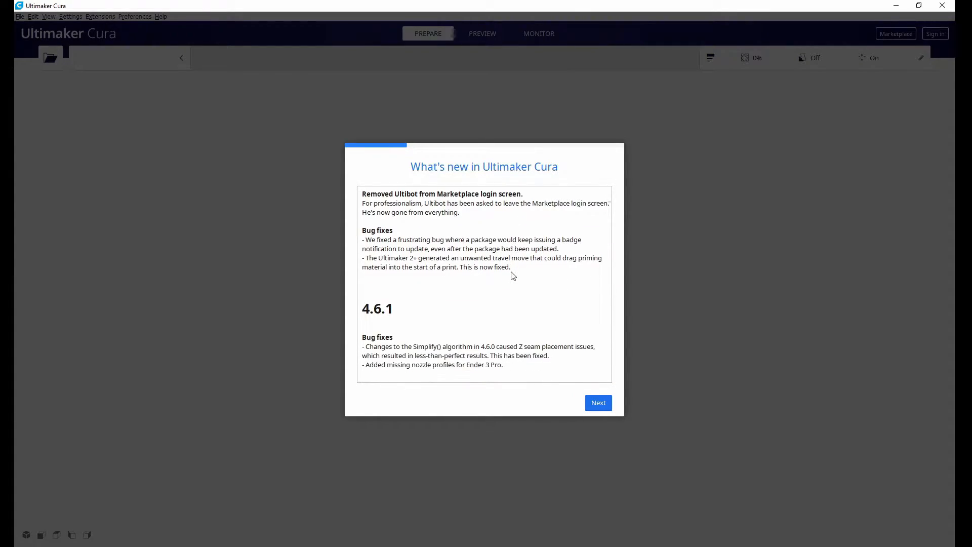
scroll(512, 274, down, 10)
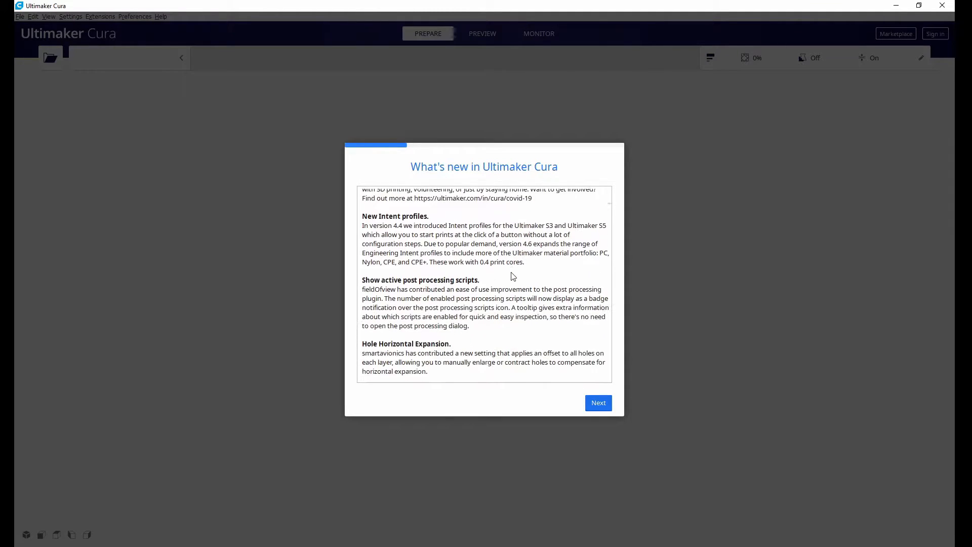
scroll(512, 275, down, 10)
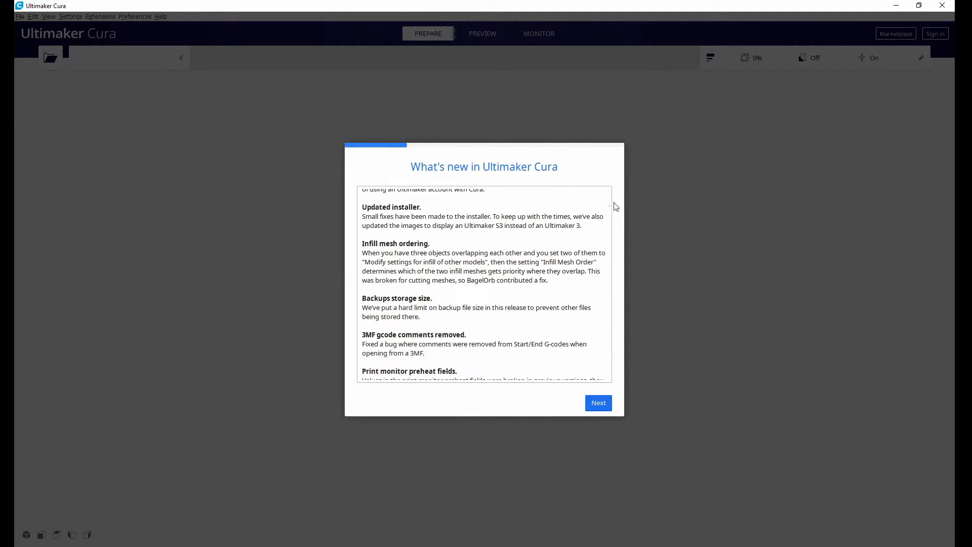
drag(613, 210, 631, 180)
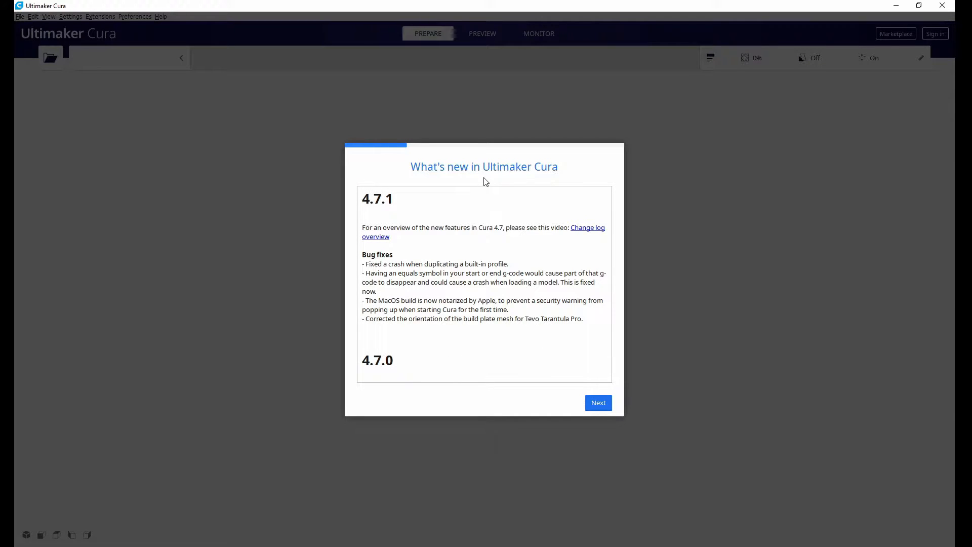
Proceed past the release notes and the data collection notice, and skip signing in to an Ultimaker account.
click(599, 403)
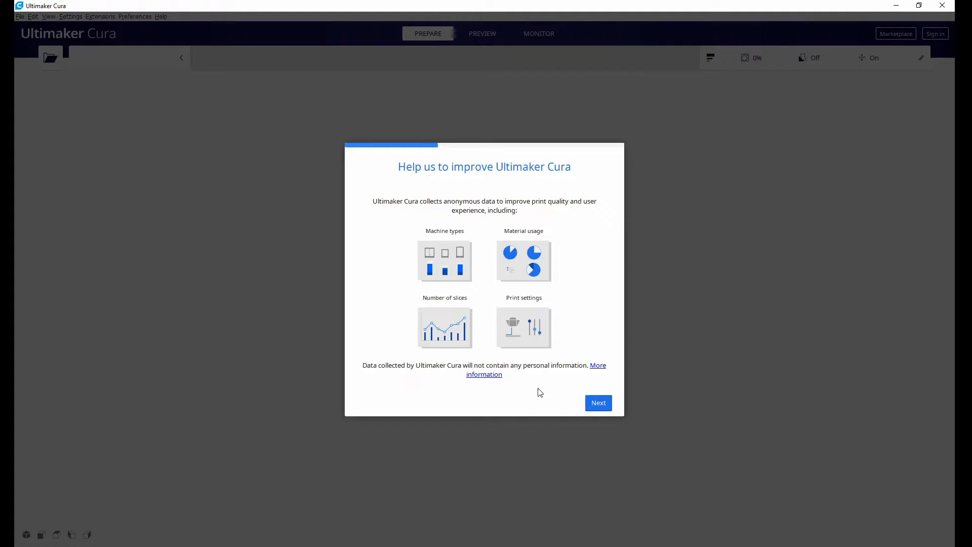
click(598, 406)
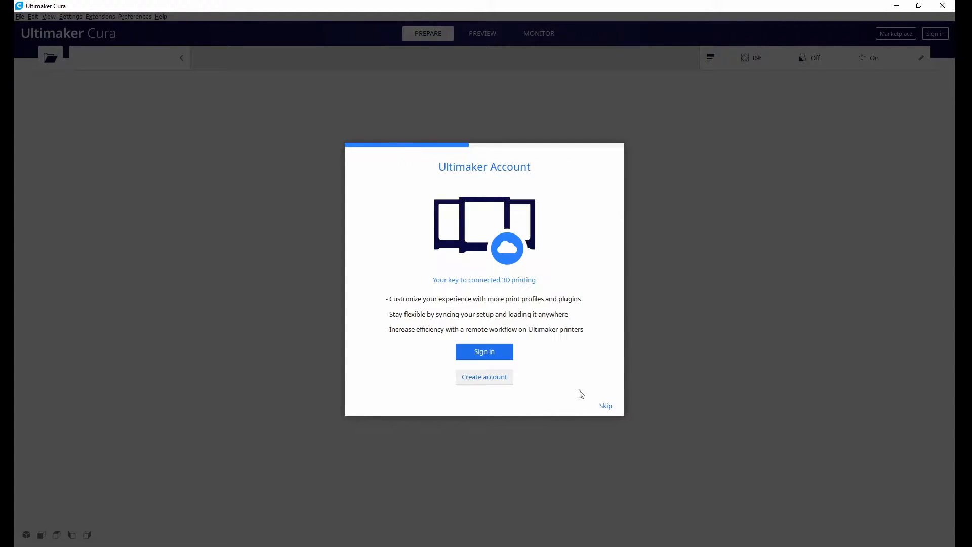
click(606, 408)
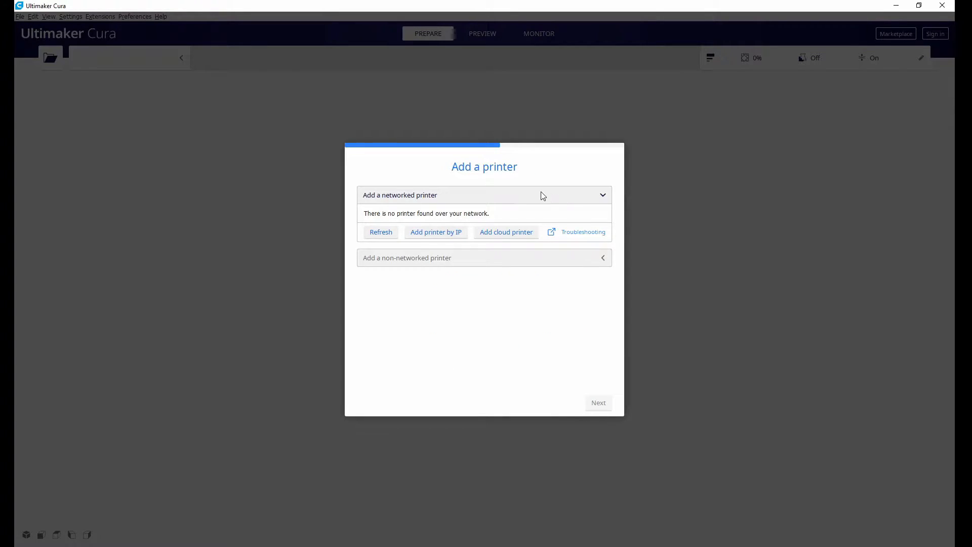
Browse the non-networked printer manufacturers and add the Custom FFF printer.
click(602, 193)
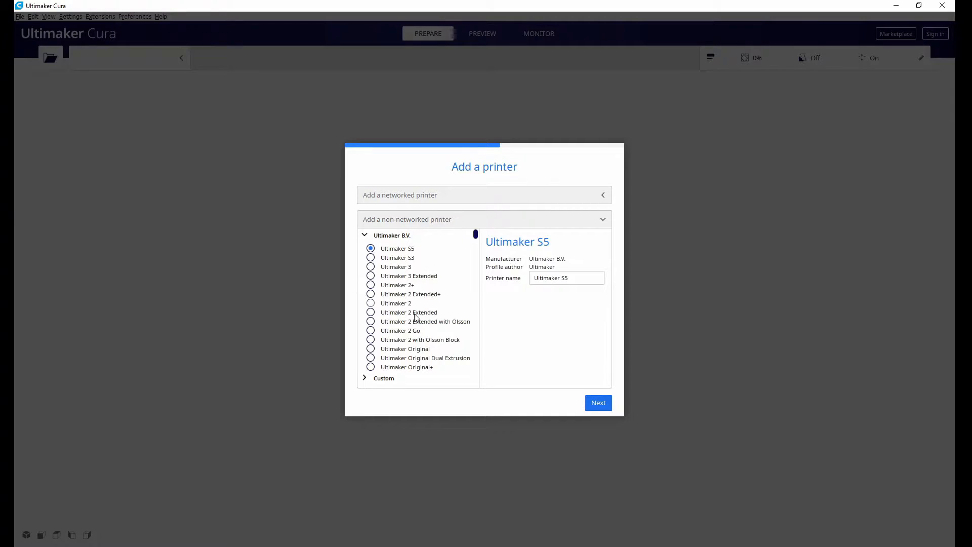
scroll(400, 324, down, 2)
click(365, 357)
scroll(399, 278, up, 1)
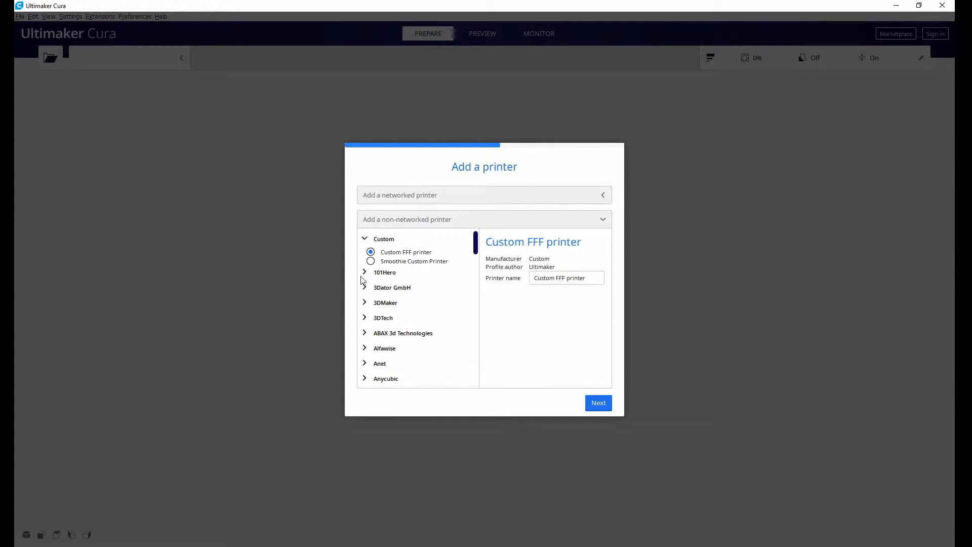
scroll(476, 257, down, 4)
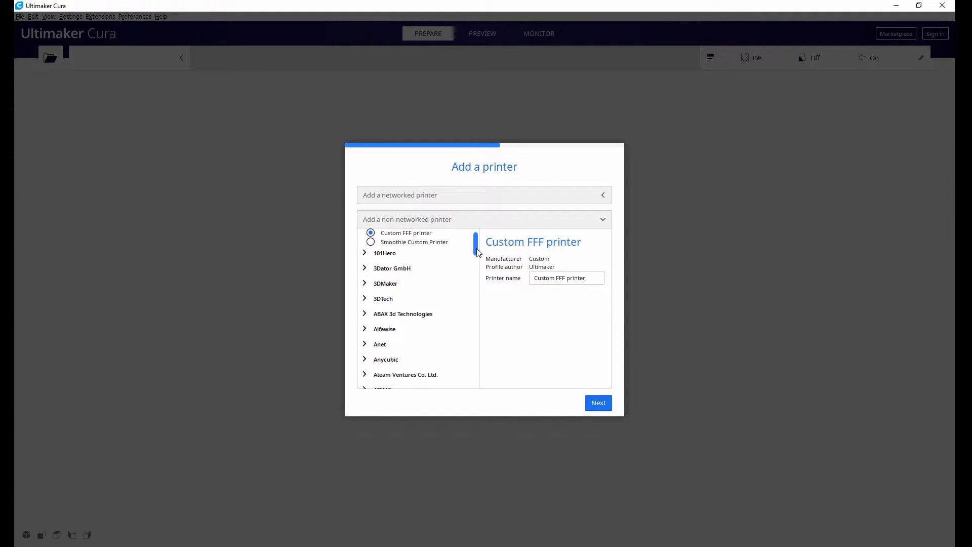
drag(477, 257, 475, 329)
drag(420, 281, 437, 297)
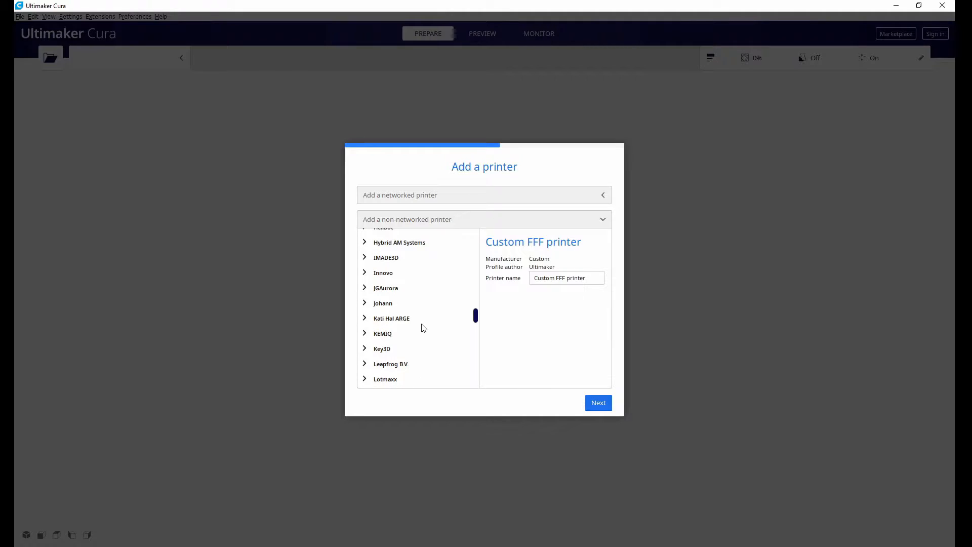
drag(476, 319, 480, 246)
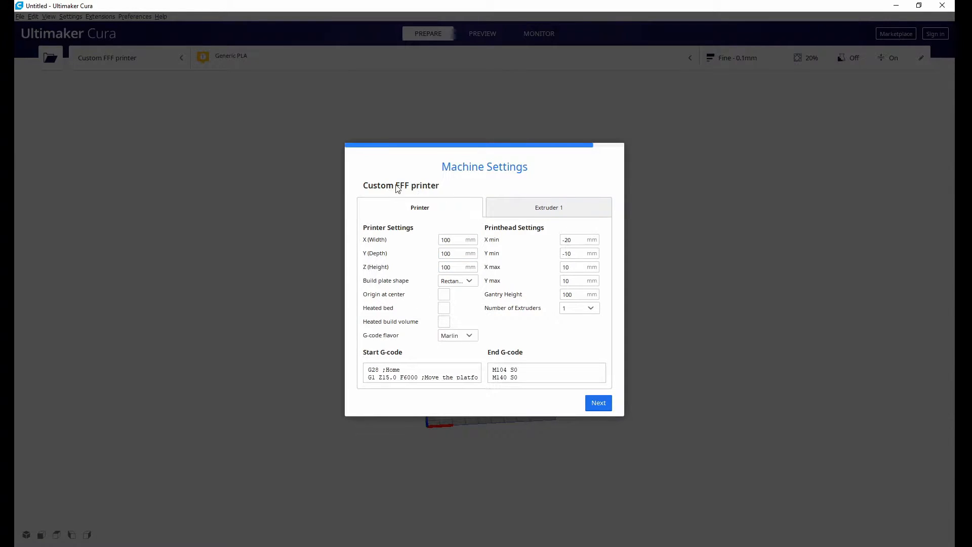
Review the printer and extruder settings, enable the heated bed for the Custom FFF printer, and finish its setup.
click(524, 212)
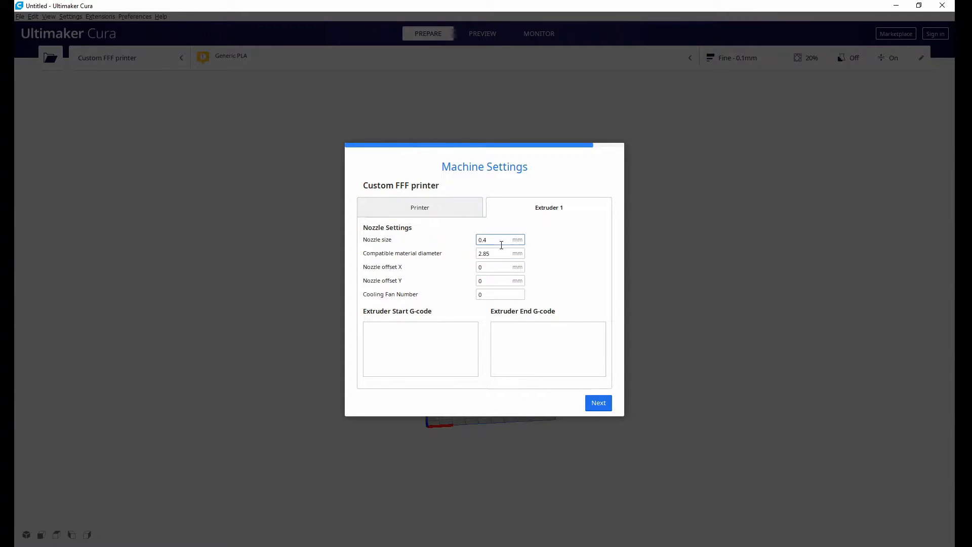
click(423, 212)
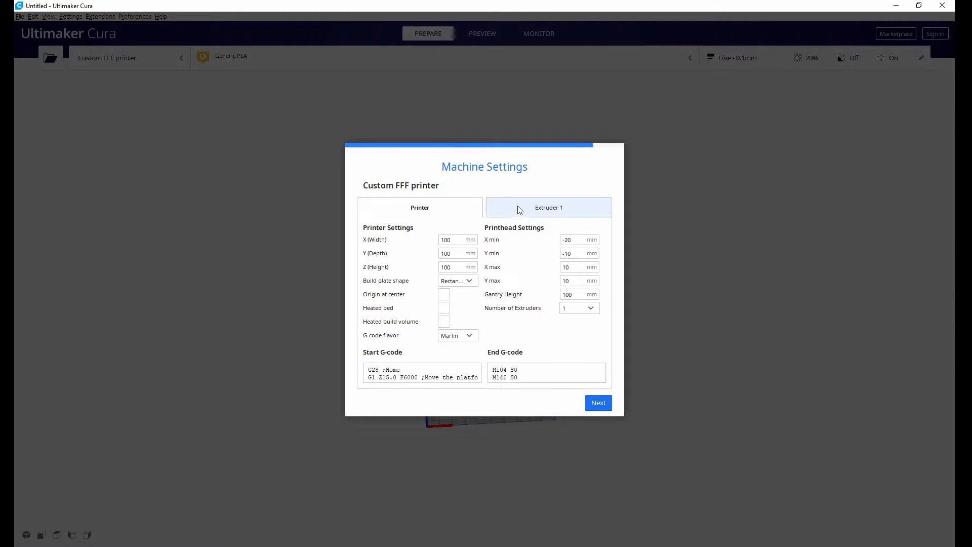
click(594, 309)
click(594, 309)
click(460, 282)
click(496, 283)
click(444, 309)
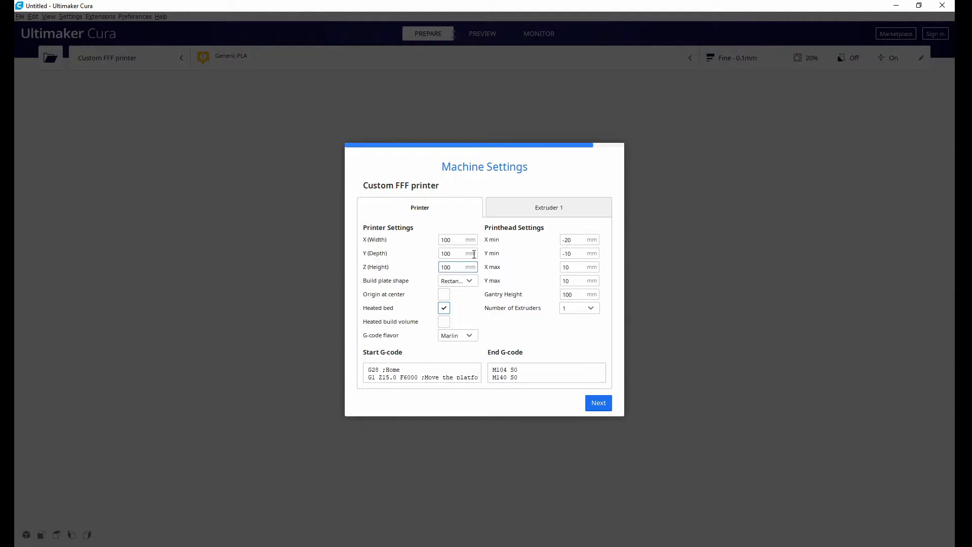
click(598, 403)
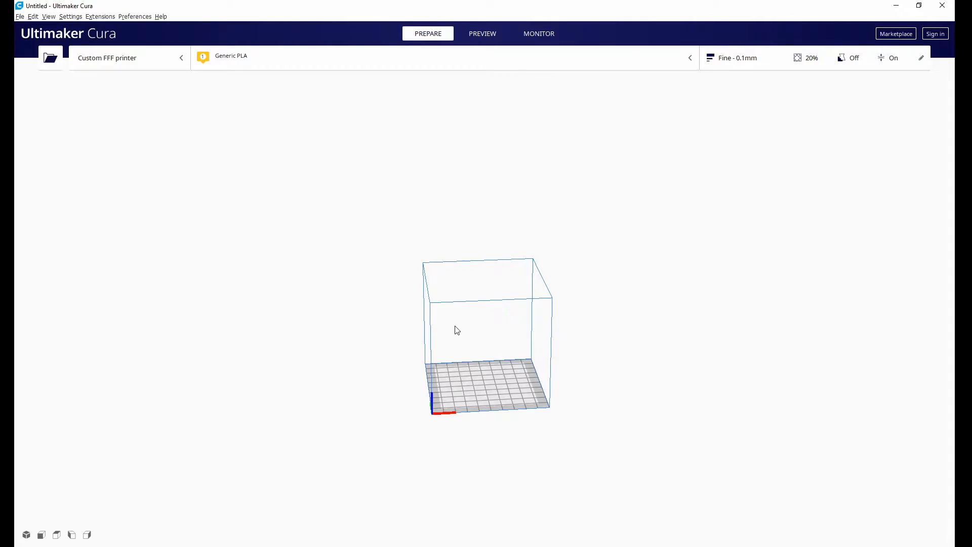
mouse_move(458, 315)
middle_down()
mouse_move(488, 319)
mouse_move(441, 288)
mouse_move(491, 337)
mouse_move(371, 241)
mouse_move(453, 301)
middle_up()
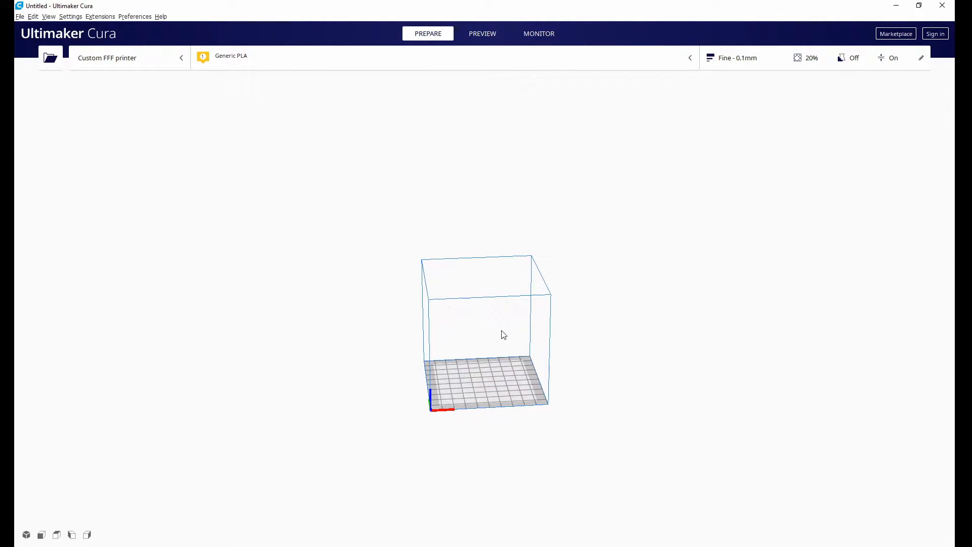
right_drag(415, 301, 470, 478)
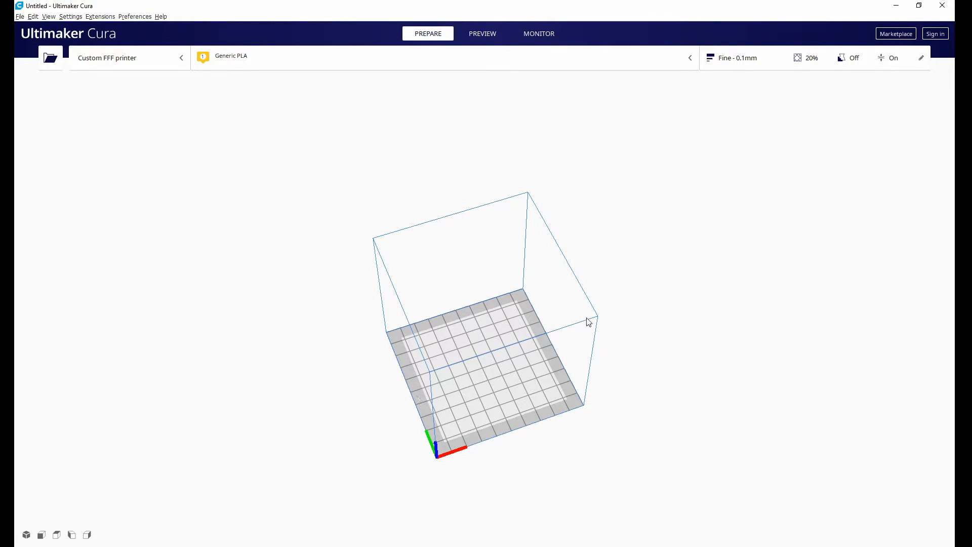
right_drag(597, 325, 472, 261)
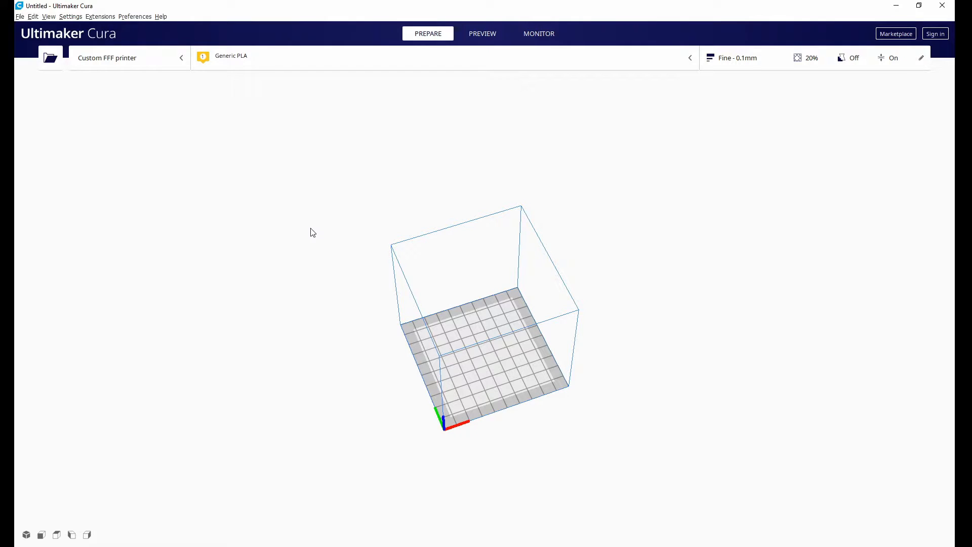
click(176, 61)
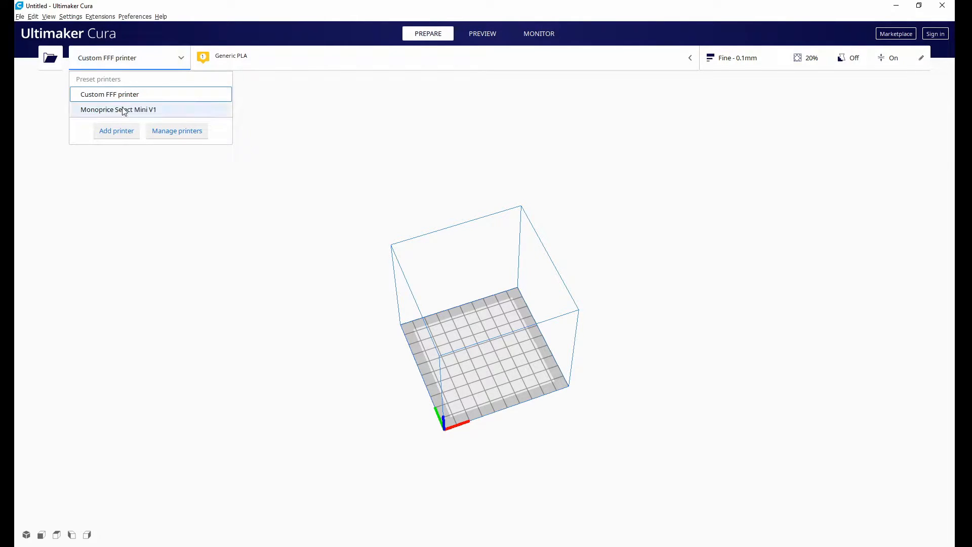
click(66, 34)
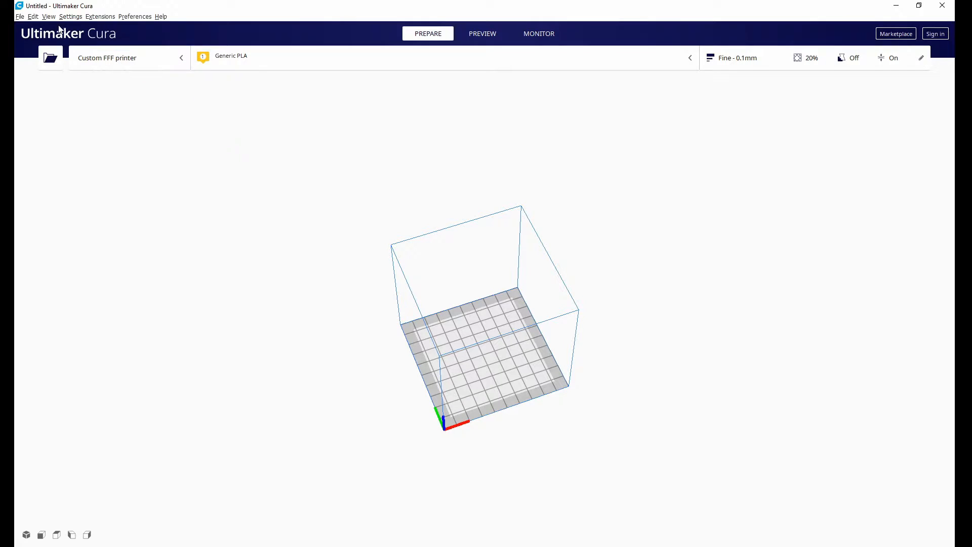
Start adding another printer and show the list of non-networked printers.
click(70, 16)
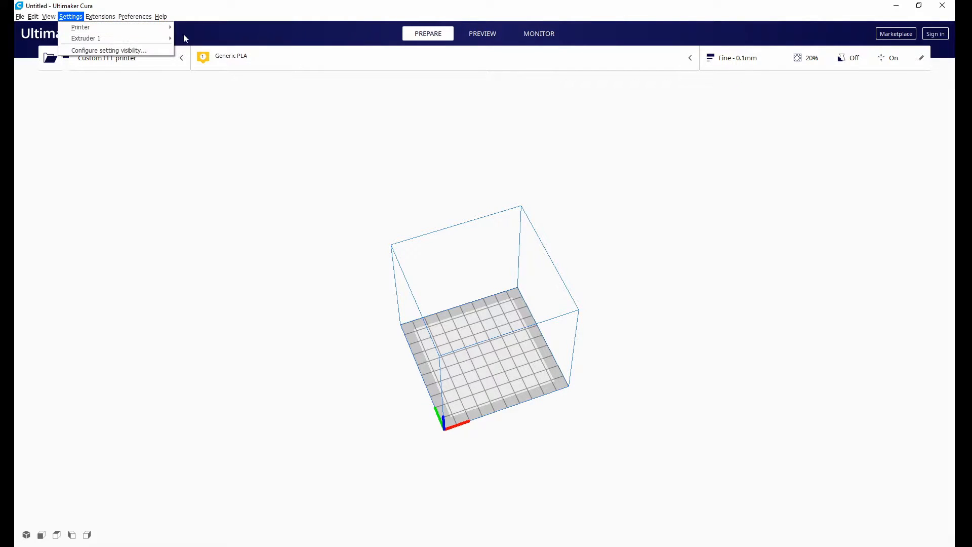
mouse_move(140, 28)
click(218, 73)
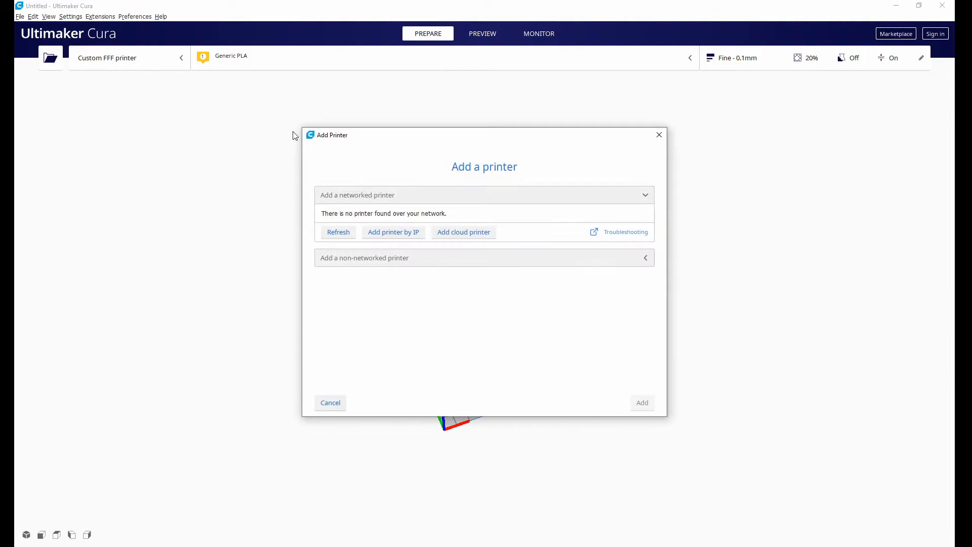
click(430, 258)
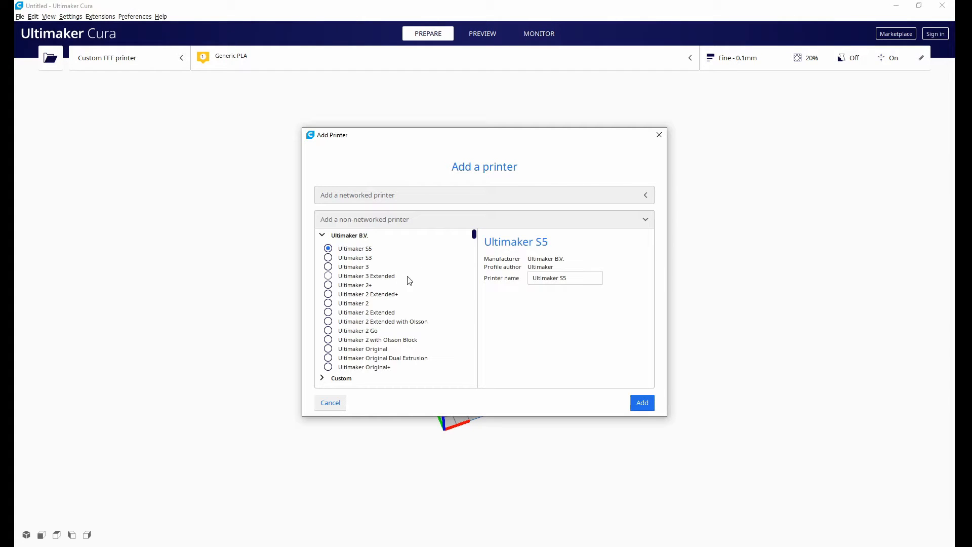
Choose Monoprice Select Mini V1 among the Monoprice models and add it as a printer.
drag(475, 236, 473, 330)
click(345, 359)
scroll(378, 349, down, 1)
click(382, 344)
click(378, 353)
click(373, 361)
click(375, 334)
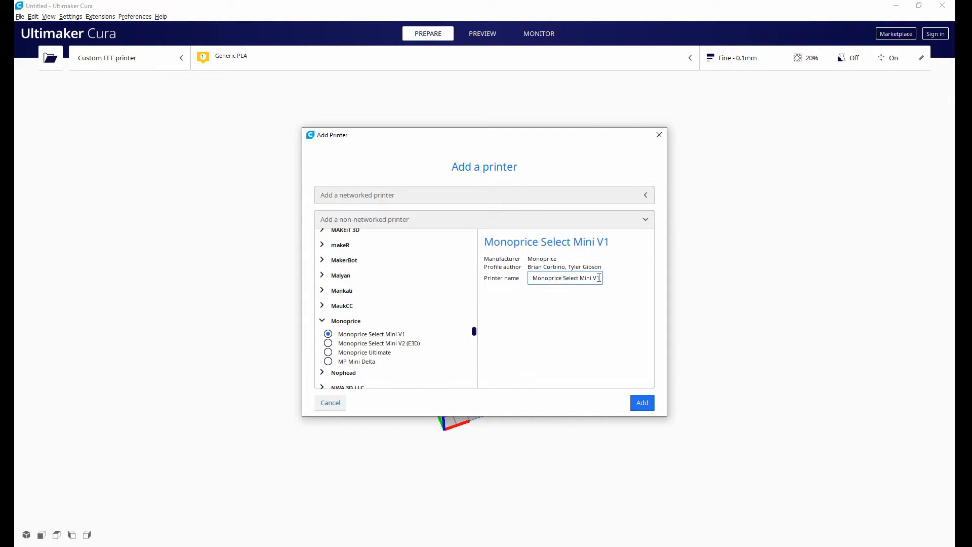
drag(597, 278, 488, 286)
click(641, 405)
Review the new Monoprice printer's build dimensions and its start and end G-code, moving and enlarging the dialog to read them.
drag(503, 138, 740, 499)
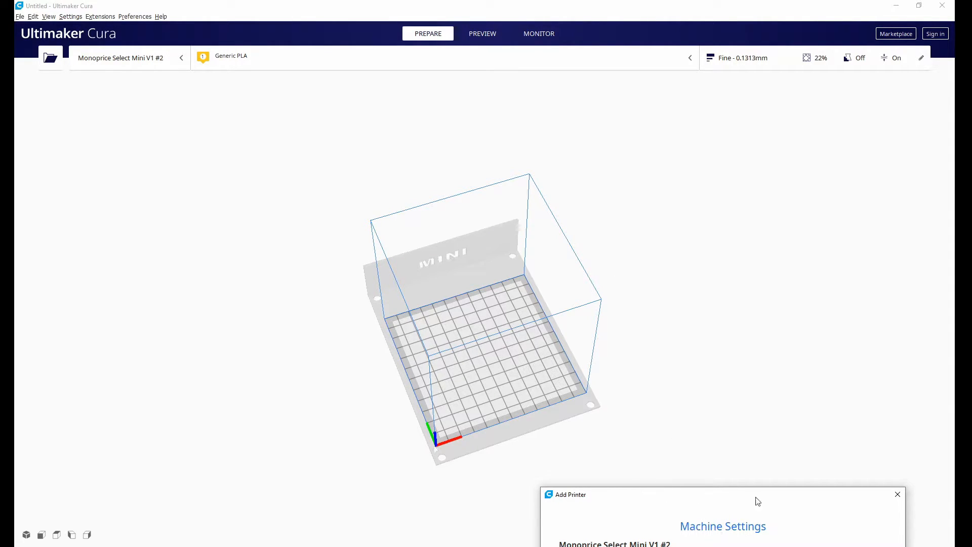
drag(744, 497, 249, 143)
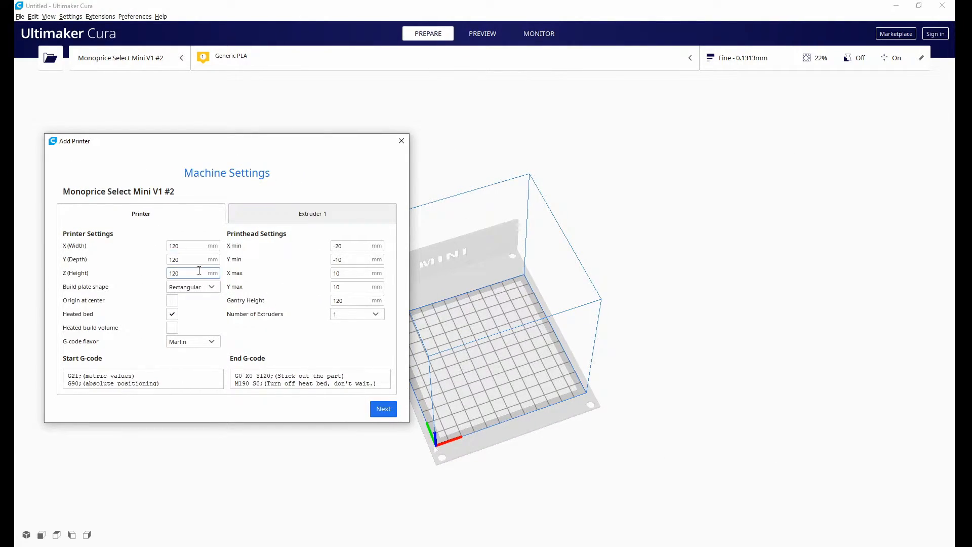
scroll(173, 380, down, 5)
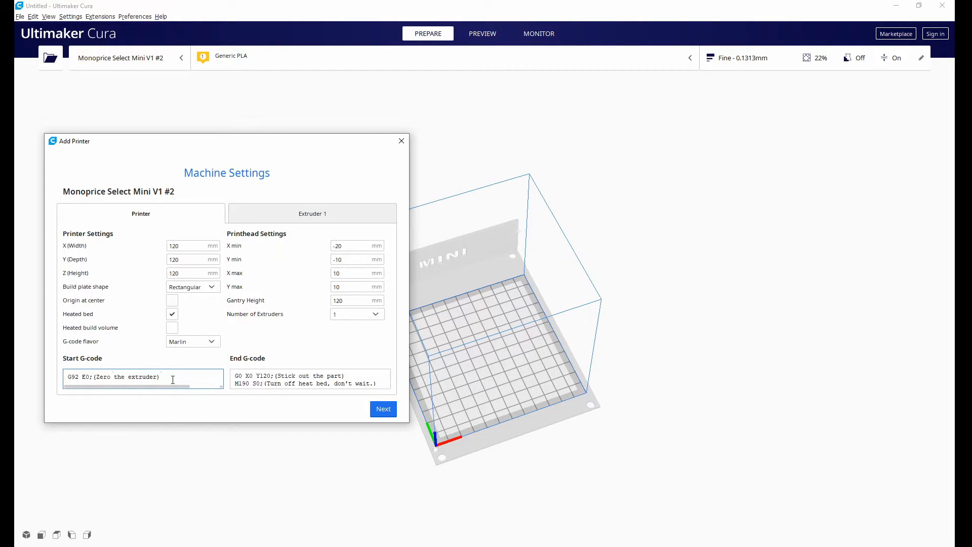
scroll(320, 377, down, 3)
scroll(307, 375, up, 3)
scroll(179, 375, up, 5)
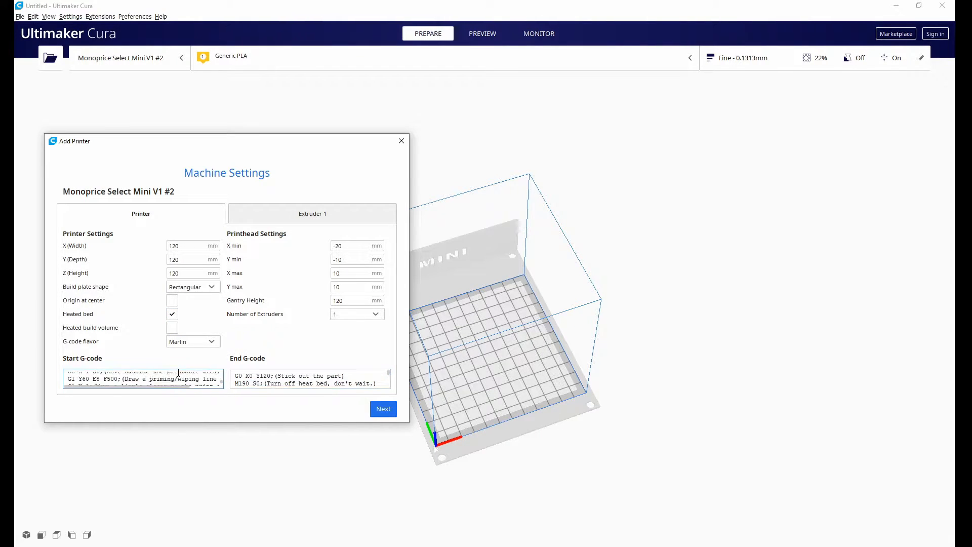
drag(409, 425, 443, 488)
scroll(173, 414, up, 3)
scroll(172, 409, down, 3)
scroll(167, 404, up, 3)
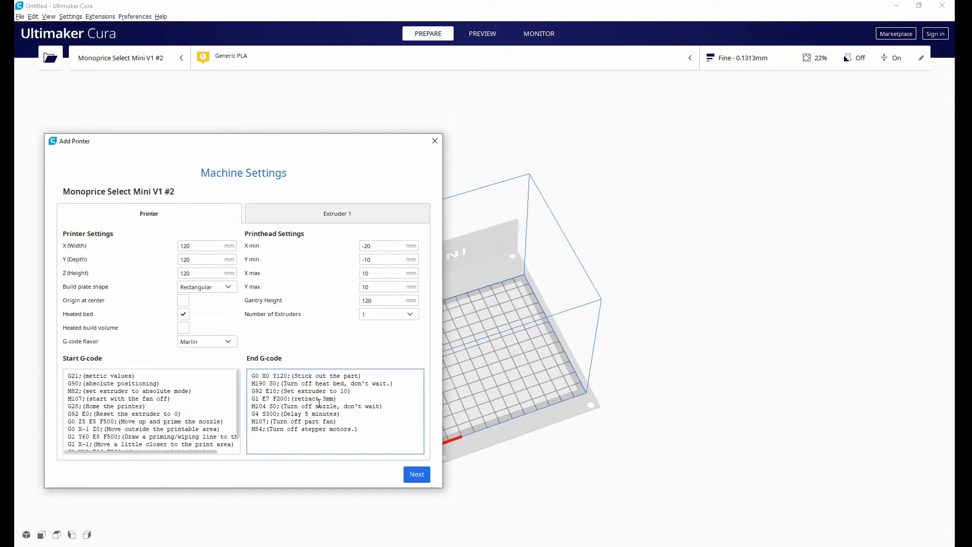
Check the nozzle settings of Extruder 1 and complete the Monoprice printer's machine settings.
click(326, 218)
click(201, 245)
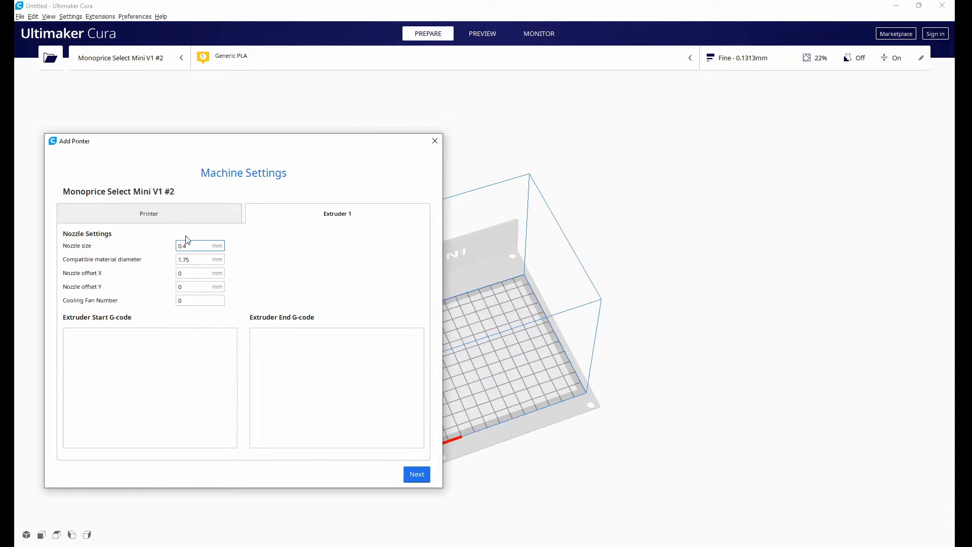
click(193, 212)
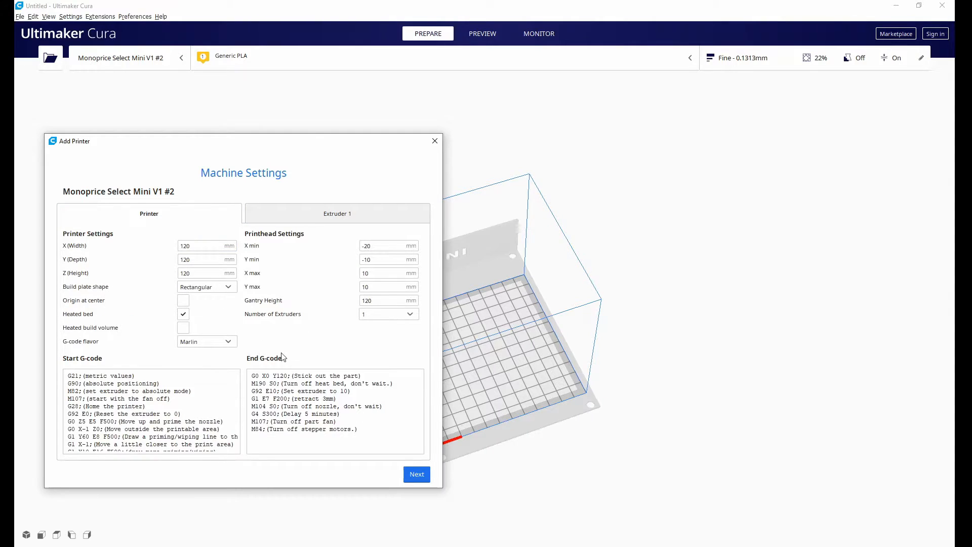
click(416, 475)
right_drag(588, 436, 492, 370)
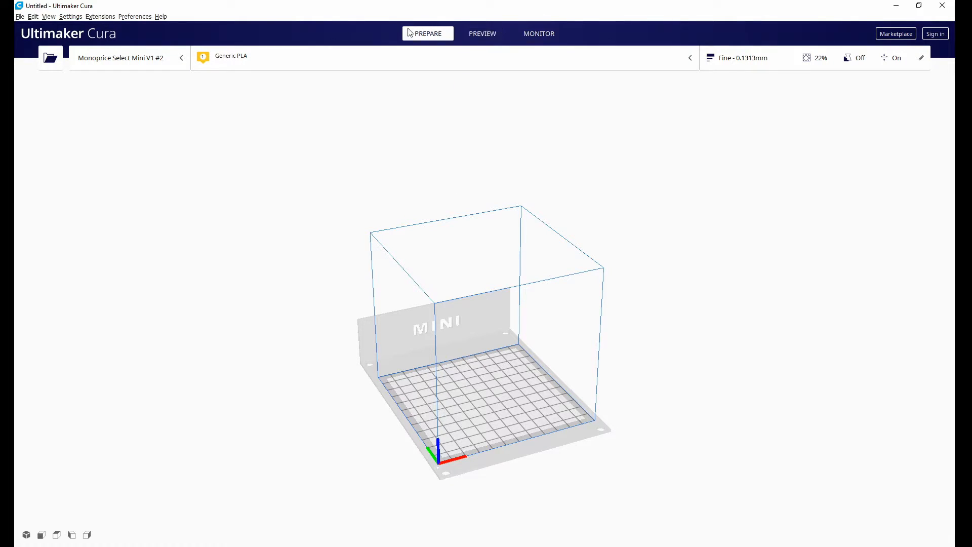
right_drag(437, 352, 496, 391)
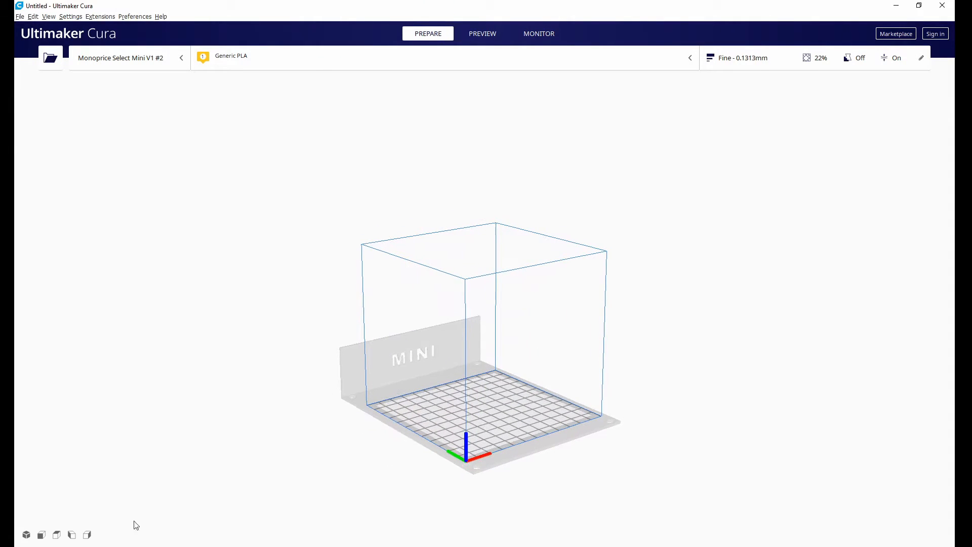
Look at the empty build volume from the front, left, right and 3D views, then from a closer angle.
click(41, 535)
click(71, 535)
click(87, 534)
click(27, 534)
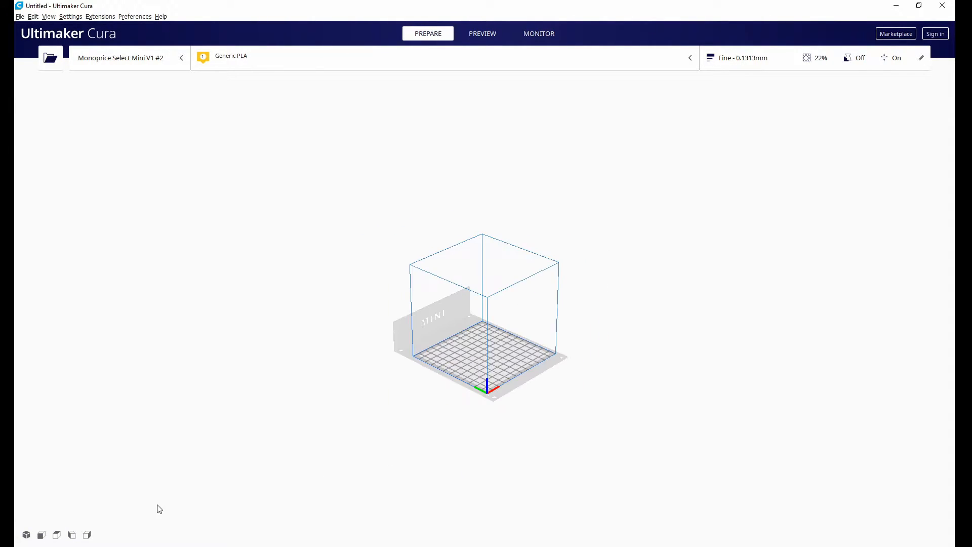
scroll(520, 389, up, 3)
right_drag(520, 390, 495, 338)
Look at the Preview and Monitor stages and the list of preset printers, then return to the Prepare stage.
click(483, 34)
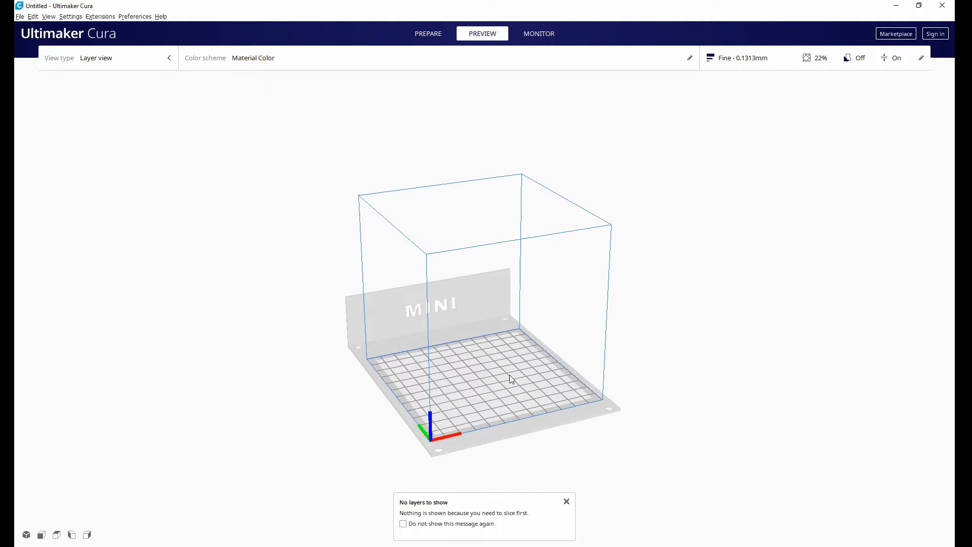
click(552, 34)
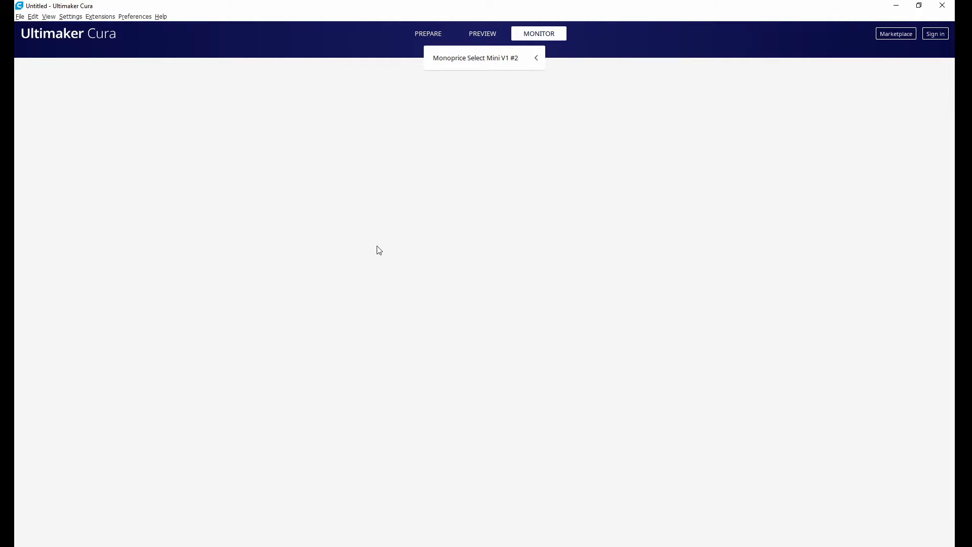
click(510, 58)
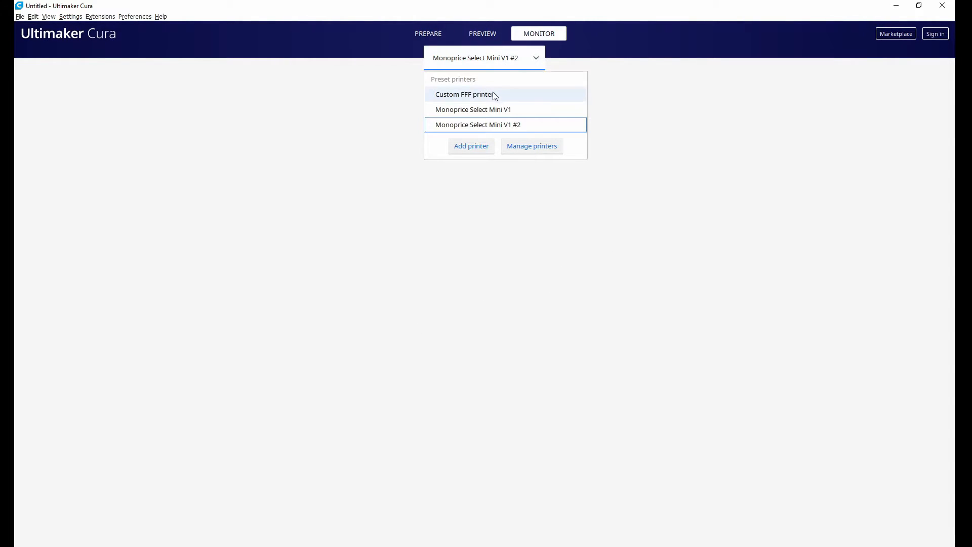
click(482, 59)
click(433, 33)
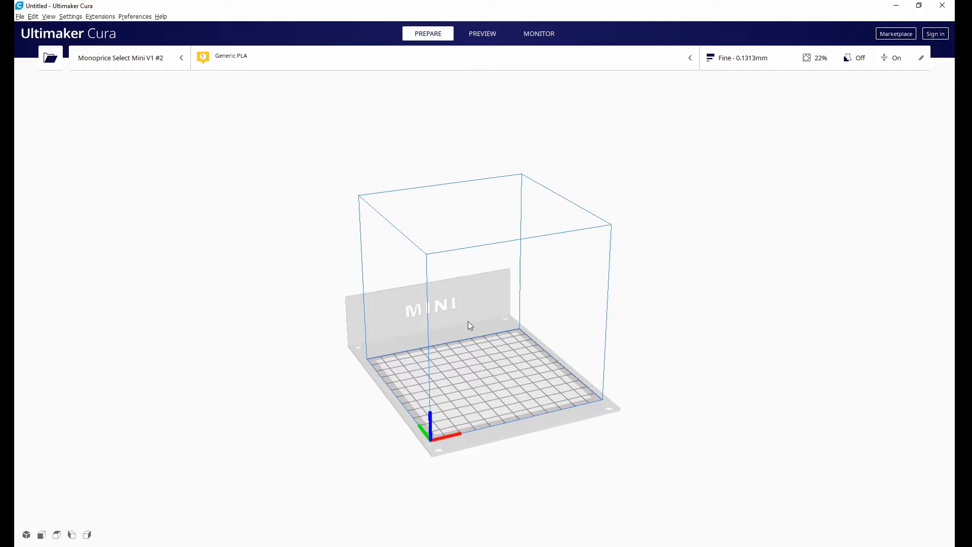
Review the material brands available for the printer without changing the PLA selection.
click(685, 67)
click(618, 108)
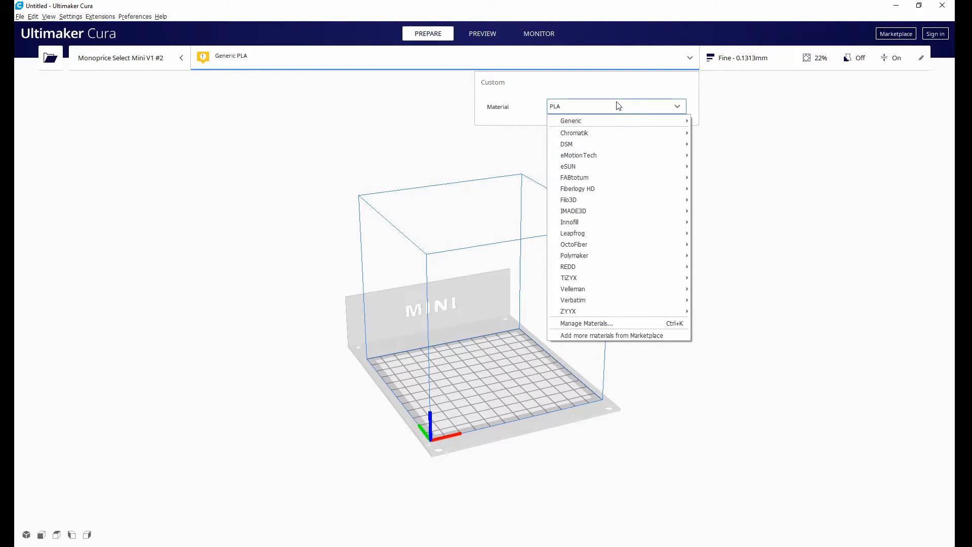
mouse_move(606, 256)
mouse_move(710, 256)
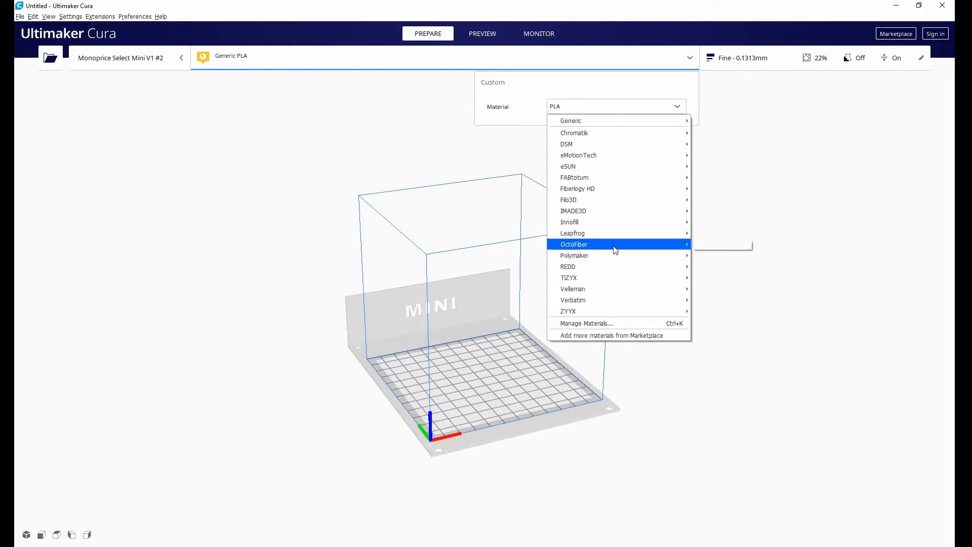
click(630, 83)
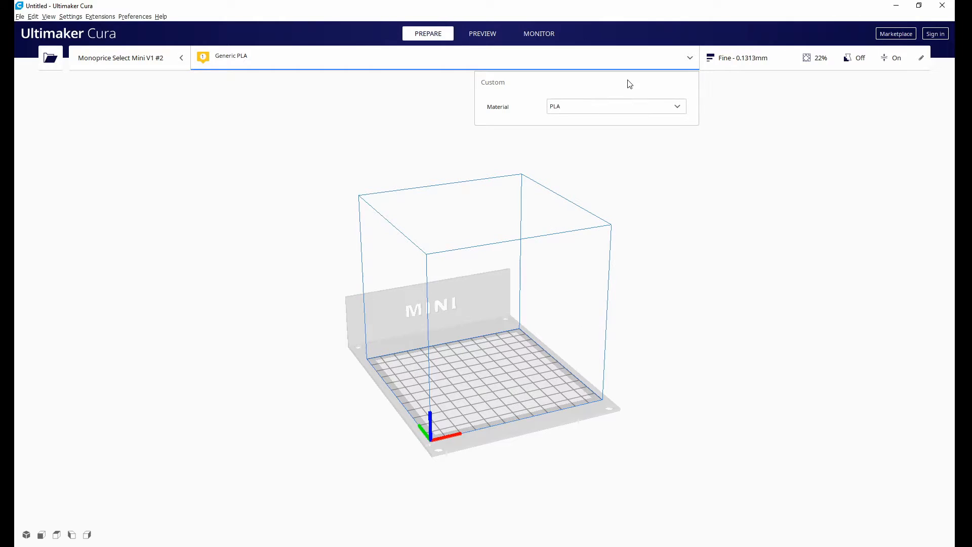
Switch the print settings to the custom view and expand the Speed and Build Plate Adhesion categories.
click(757, 62)
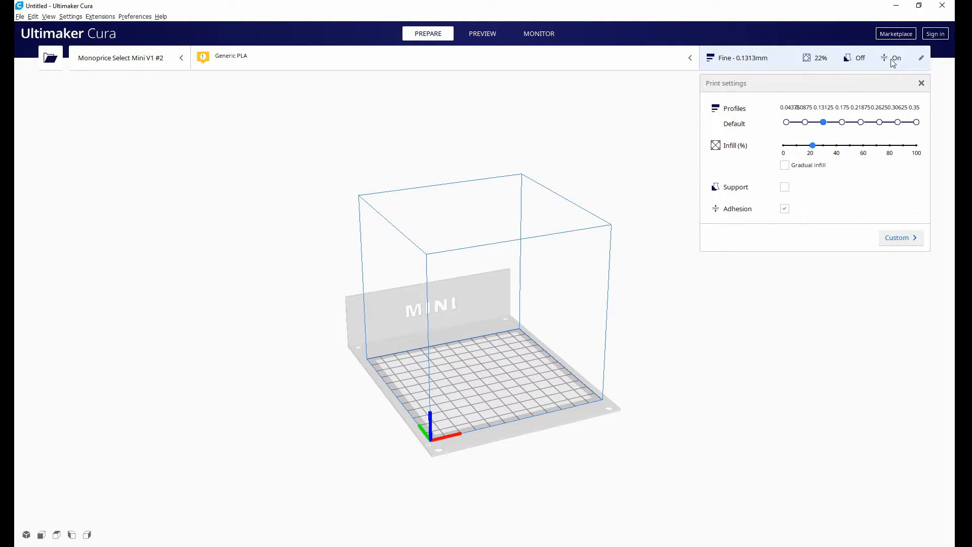
click(923, 62)
click(922, 61)
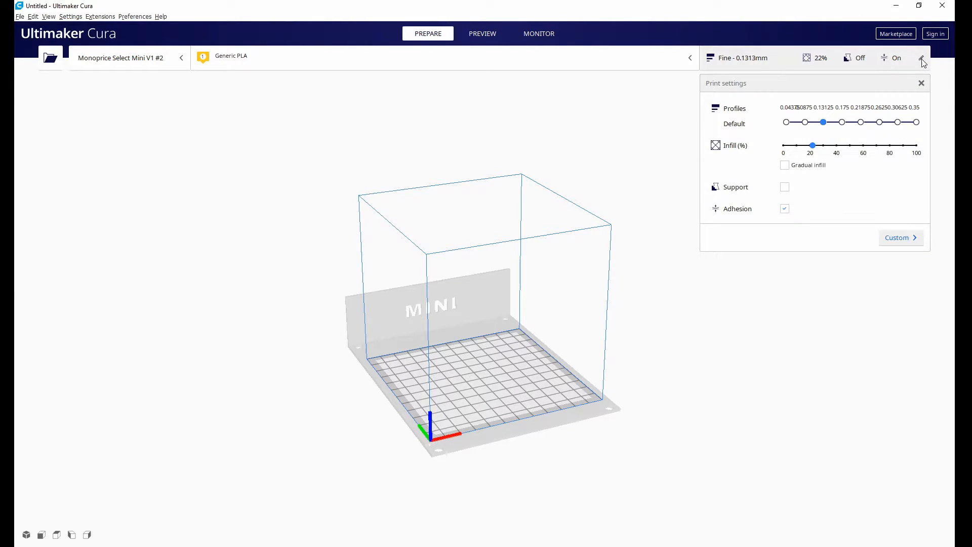
click(900, 245)
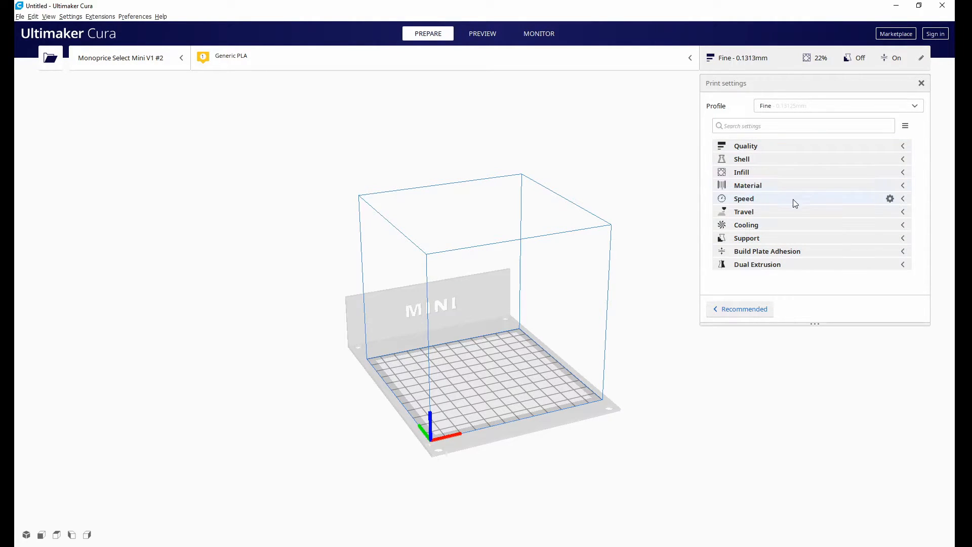
click(903, 198)
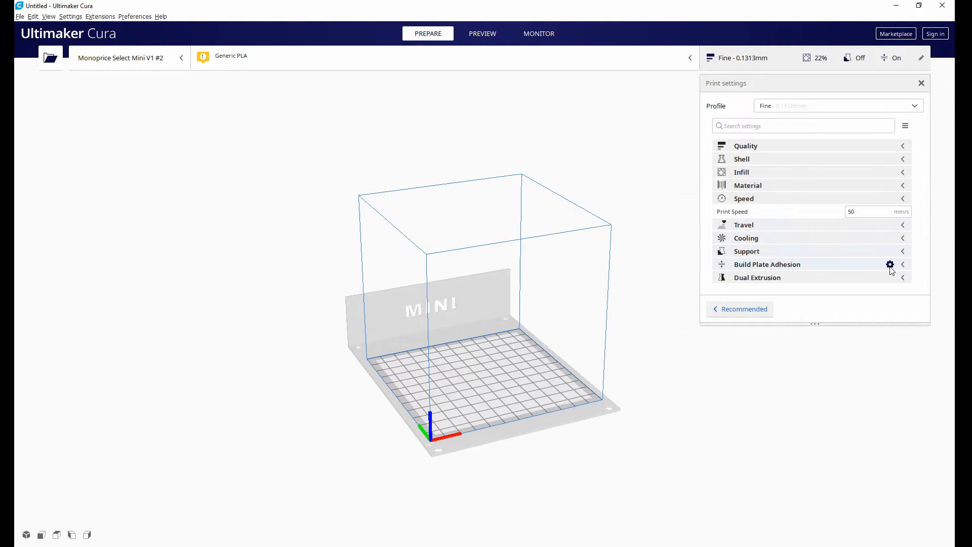
click(907, 266)
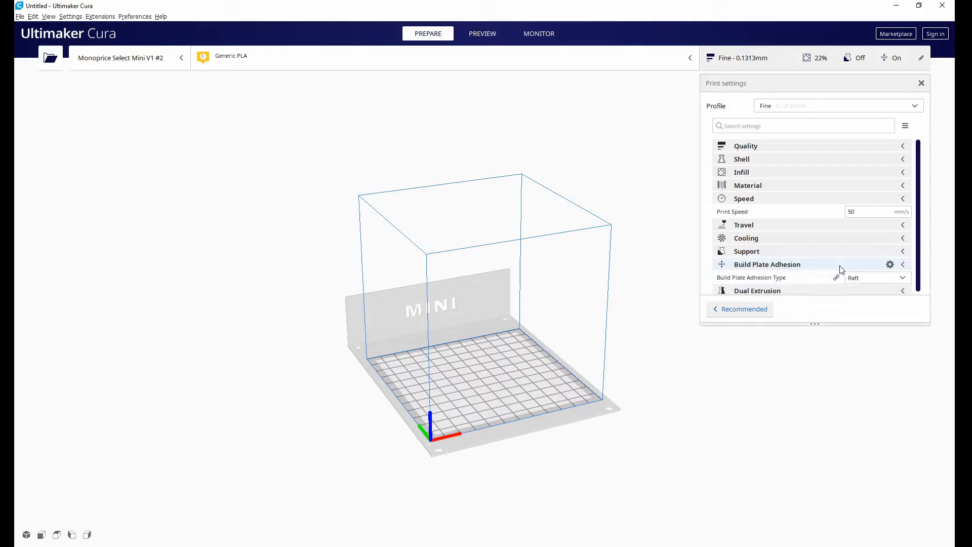
Set the material's printing temperature to 210 °C and the build plate temperature to 70 °C.
click(789, 187)
key(Tab)
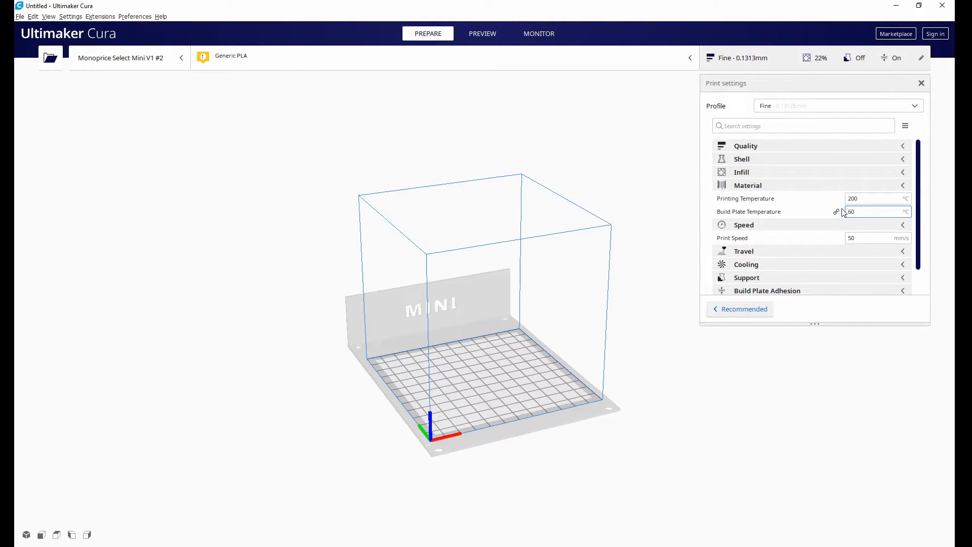
click(885, 201)
click(879, 212)
click(865, 199)
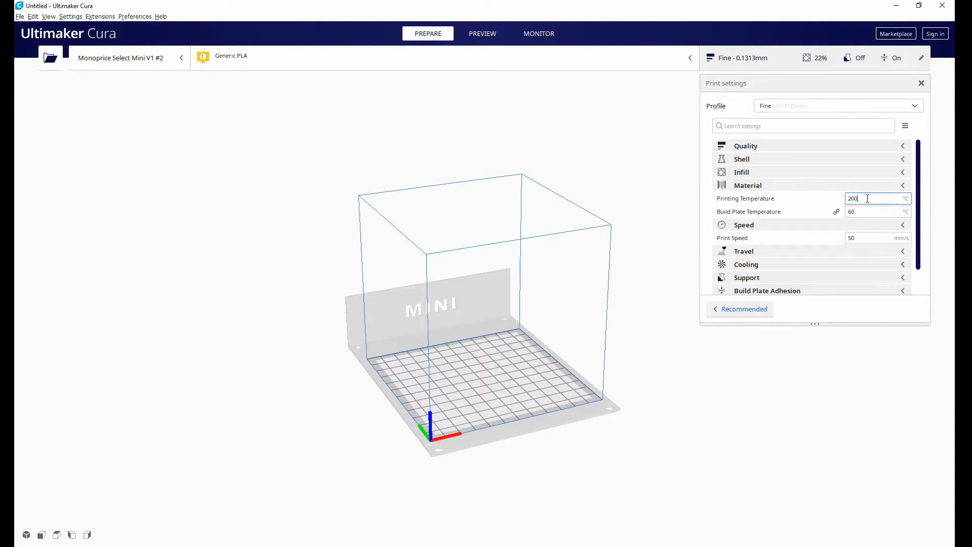
key(BackSpace)
text(20)
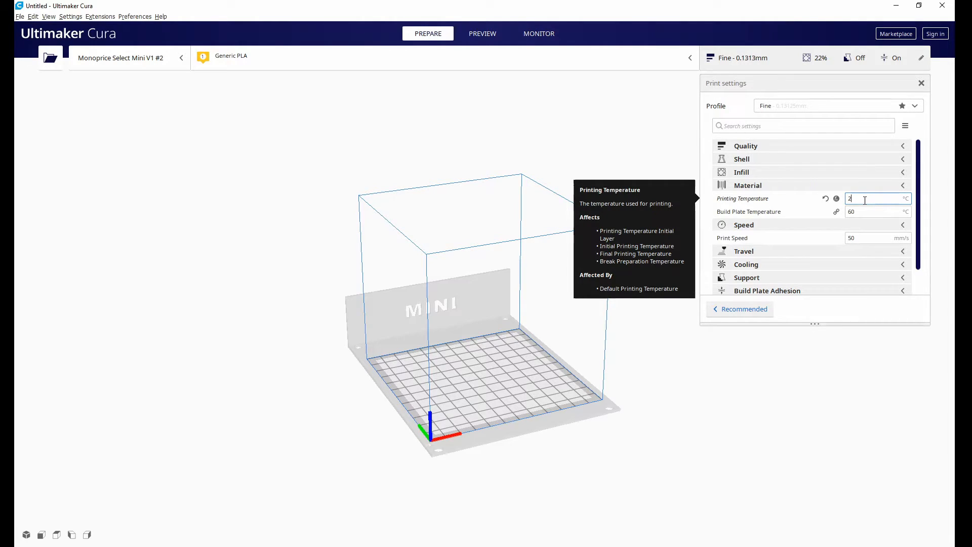
click(867, 213)
key(BackSpace)
text(7)
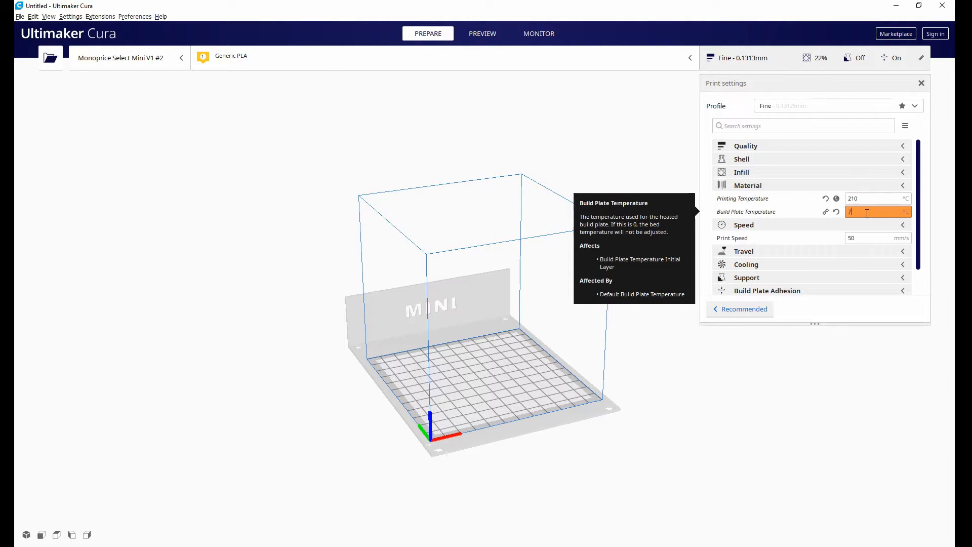
text(0)
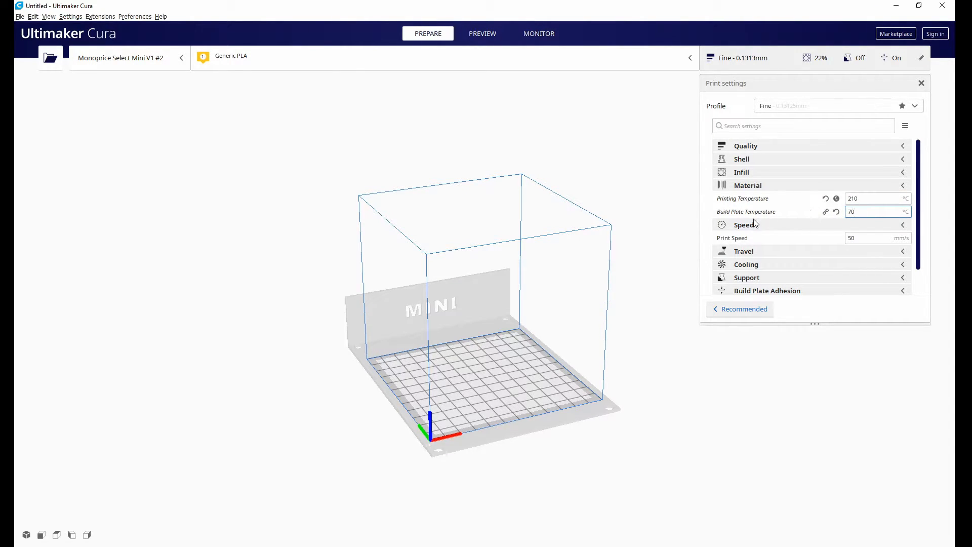
click(922, 83)
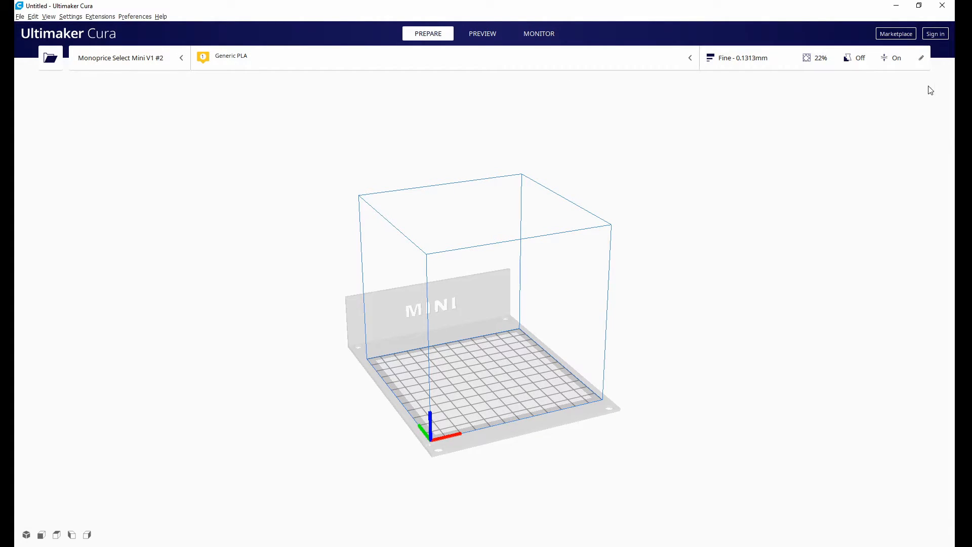
click(787, 61)
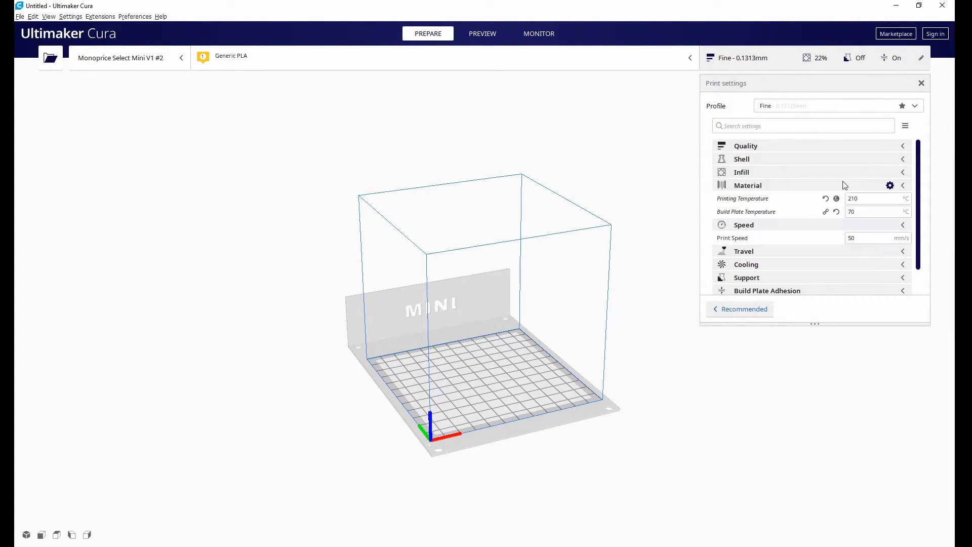
click(921, 59)
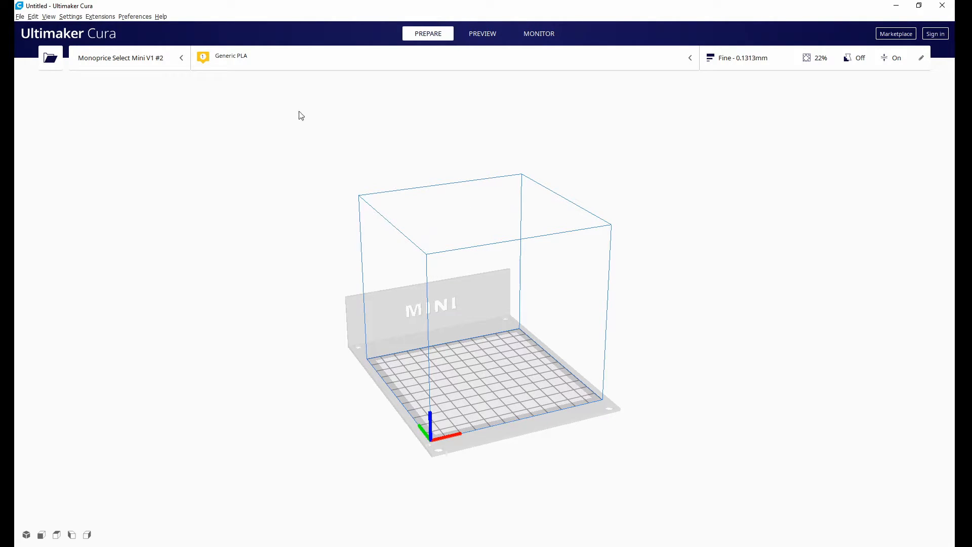
click(51, 58)
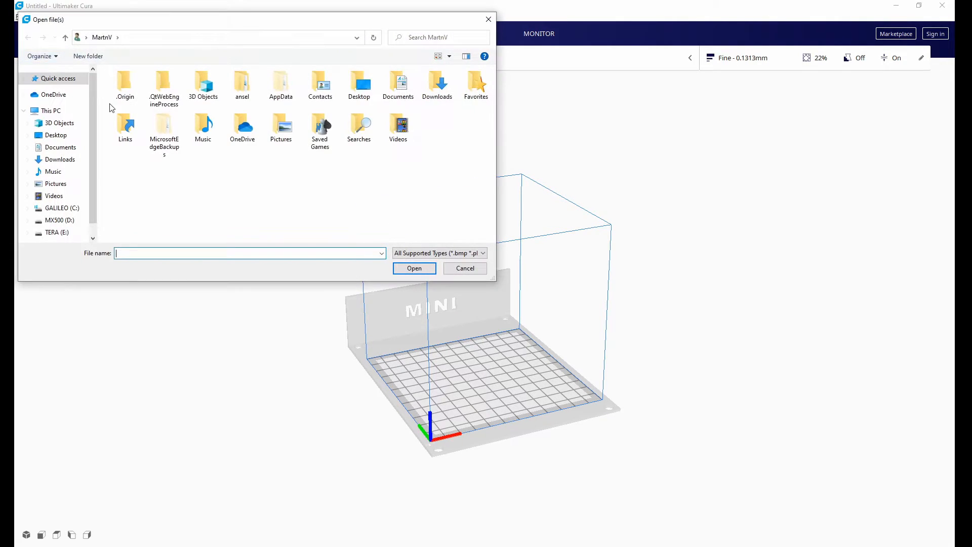
click(474, 269)
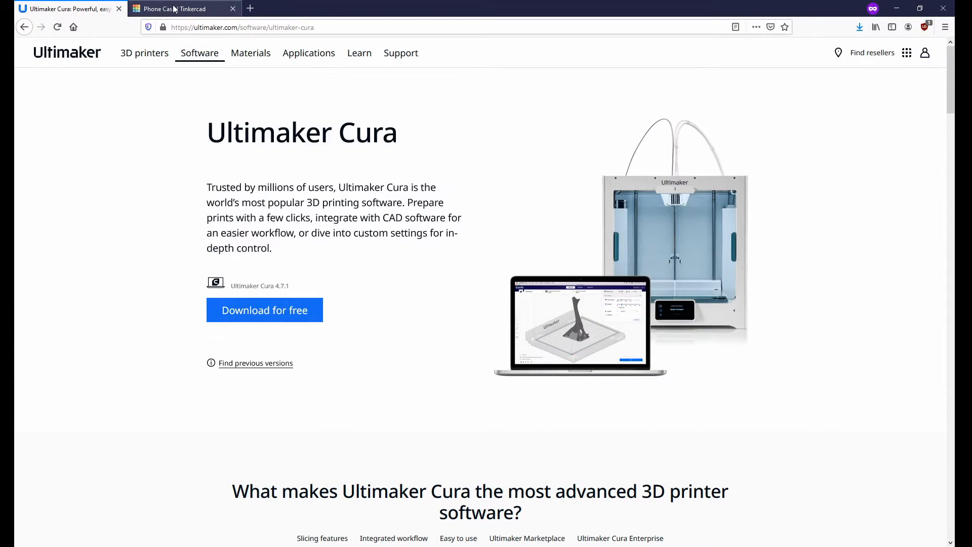
Go to the Tinkercad dashboard in the browser and open the Desk Organizer design's details.
click(177, 10)
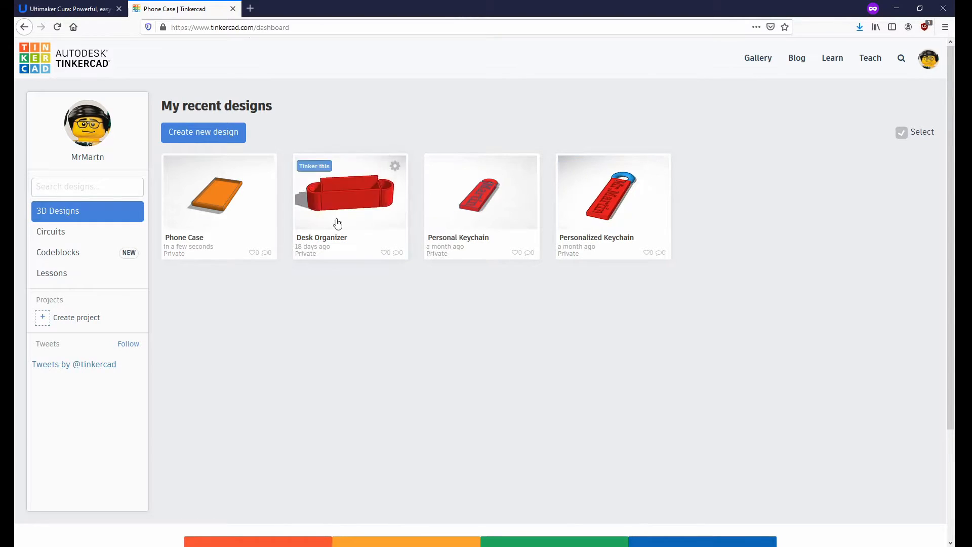
click(341, 239)
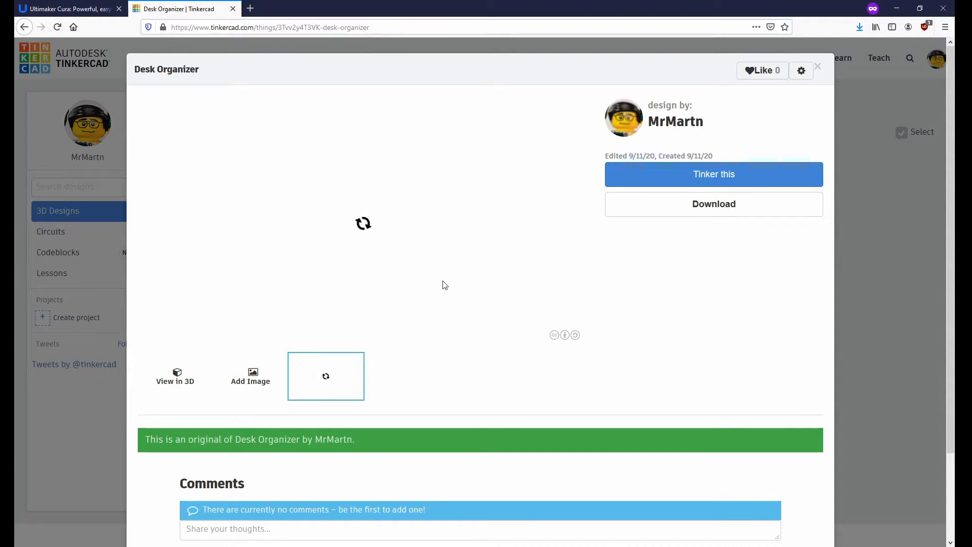
scroll(445, 283, down, 2)
scroll(445, 291, down, 2)
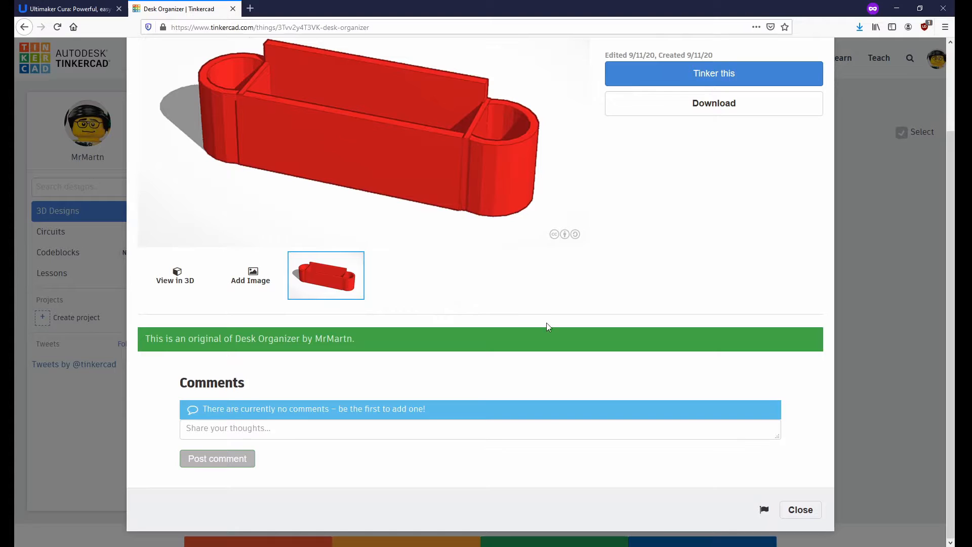
scroll(543, 325, up, 4)
Download the Desk Organizer design as an STL, save the file to disk and close the design's details.
click(717, 214)
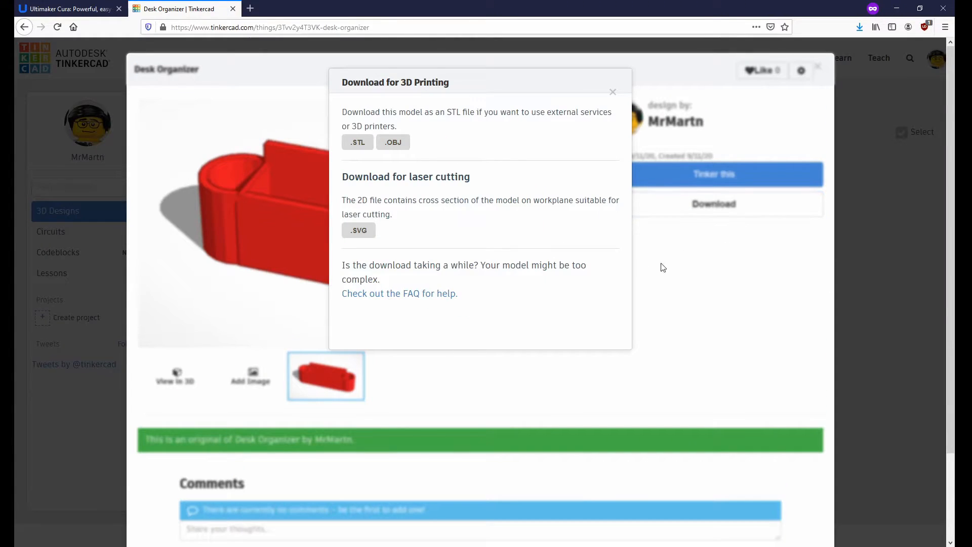
click(355, 142)
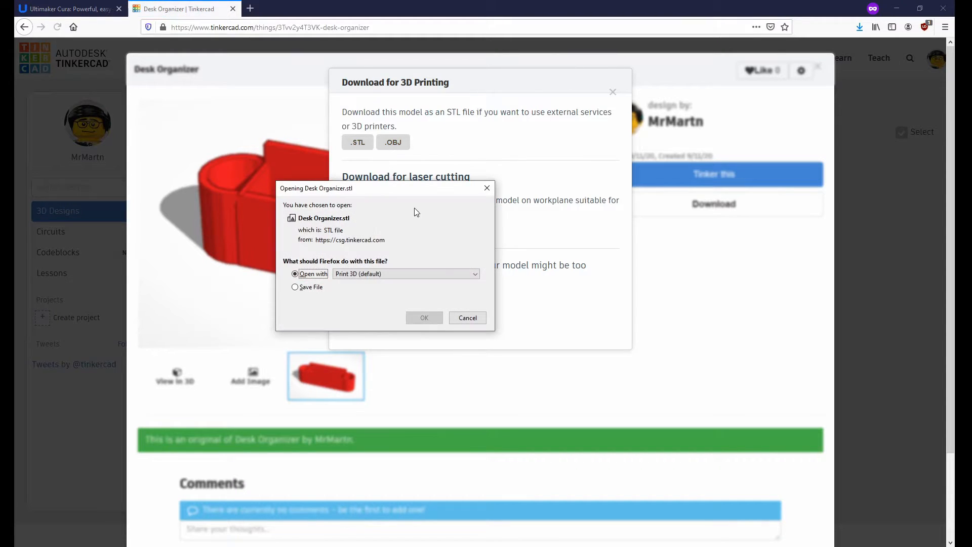
click(303, 286)
click(425, 316)
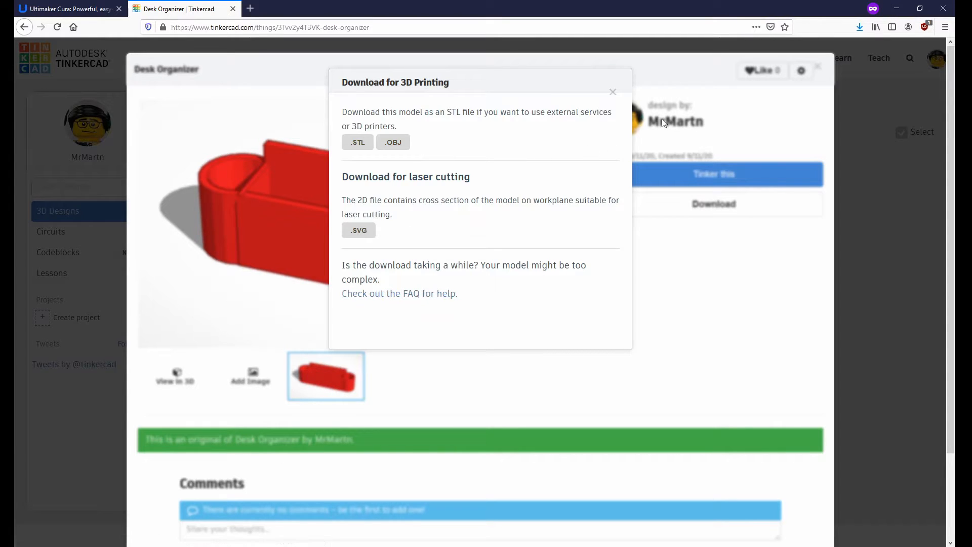
click(613, 92)
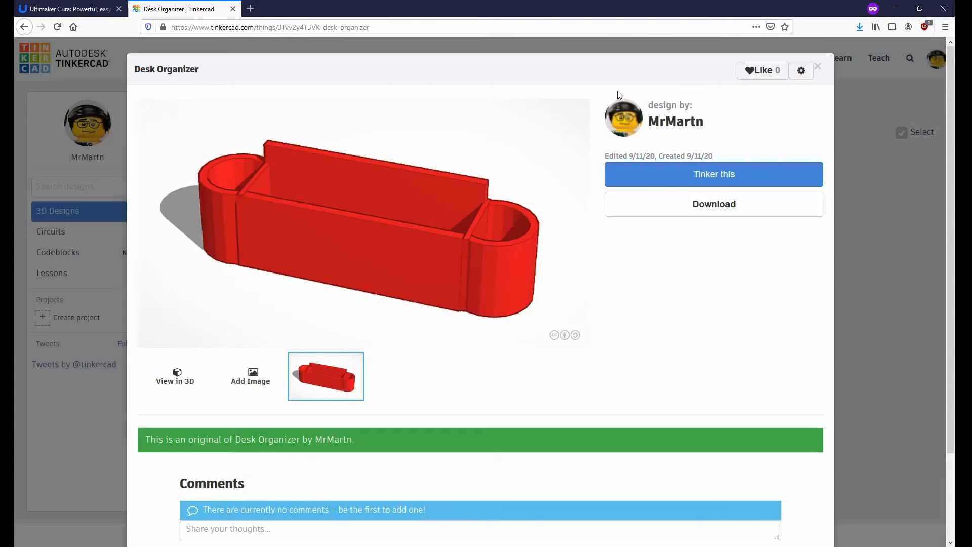
click(819, 68)
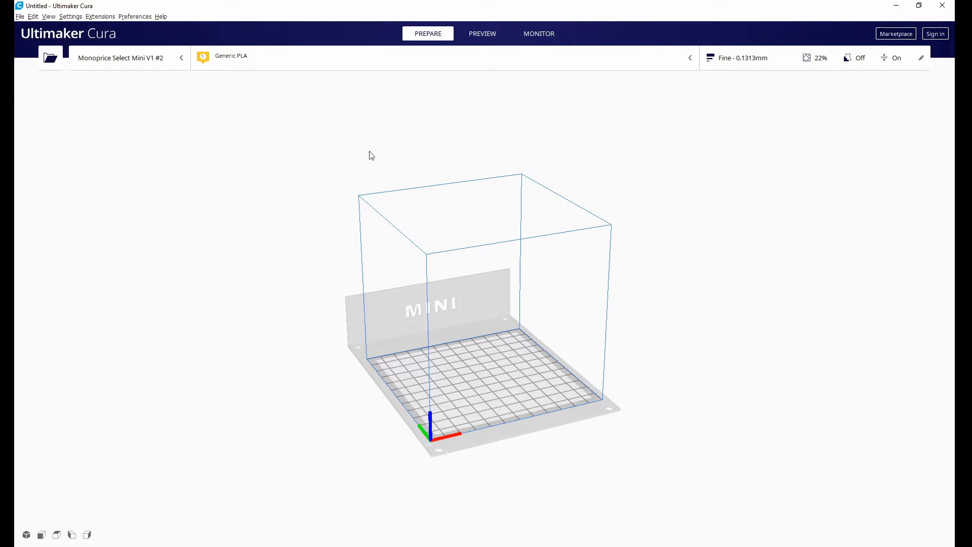
Switch back to Ultimaker Cura and load the Desk Organizer STL from the Downloads folder.
click(50, 57)
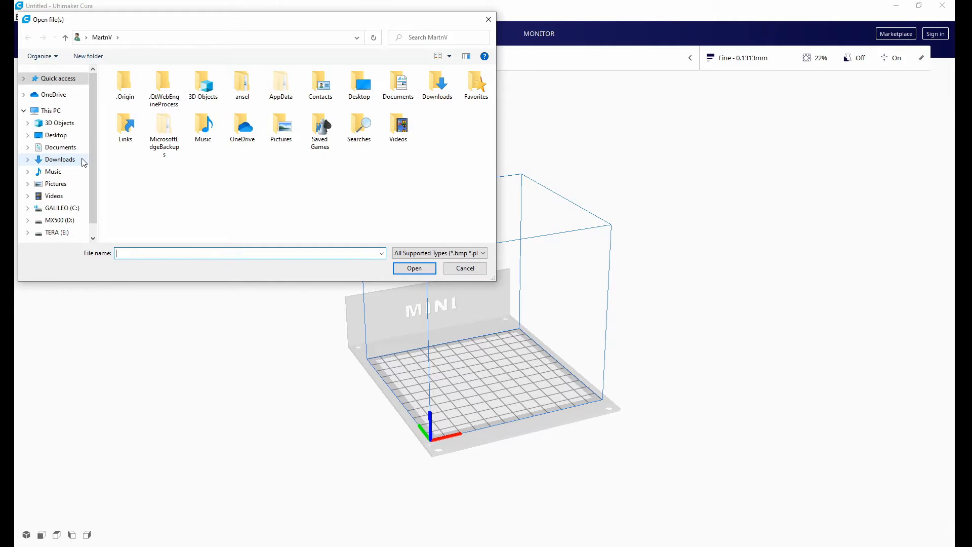
click(83, 161)
click(174, 104)
click(413, 269)
Select the desk organizer on the build plate and scale it uniformly to about 213%.
right_drag(570, 417, 549, 343)
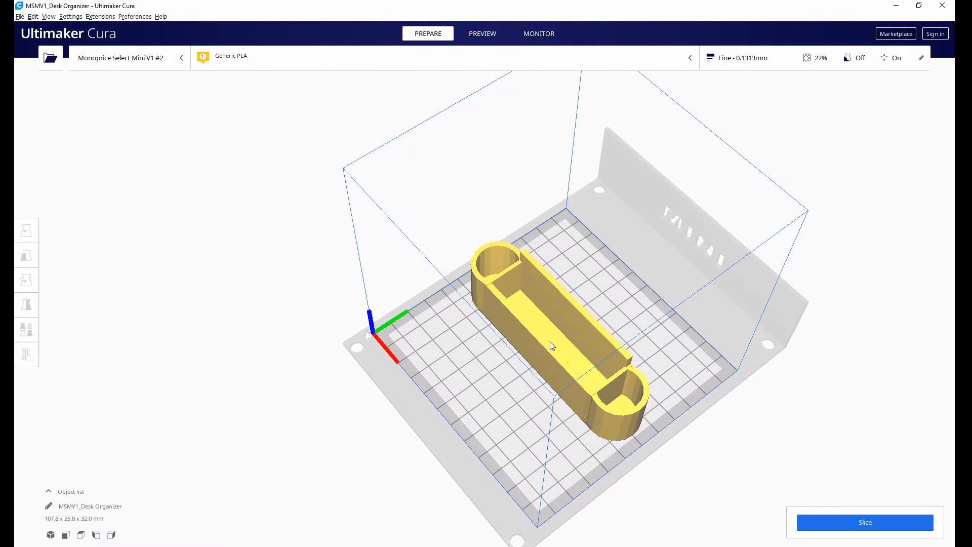
click(551, 343)
right_drag(520, 410, 645, 374)
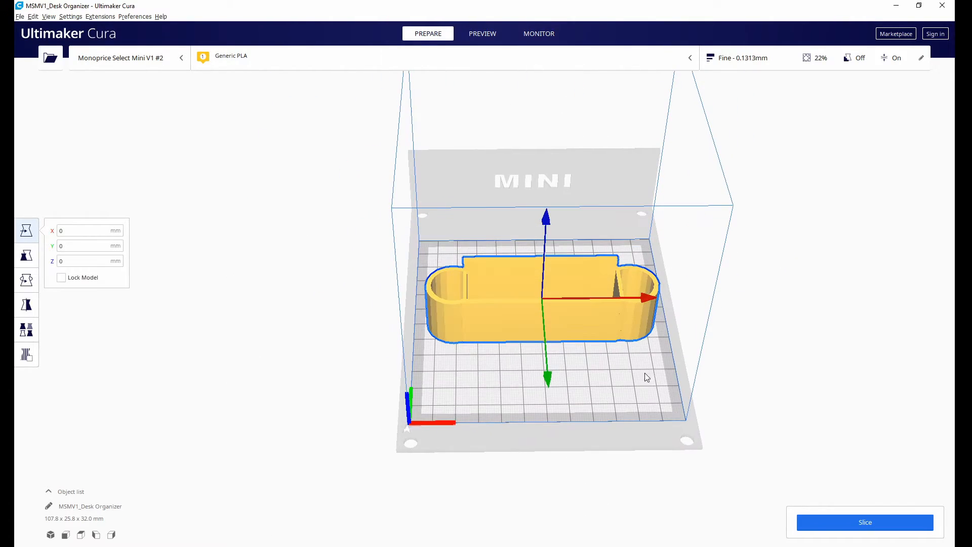
click(26, 257)
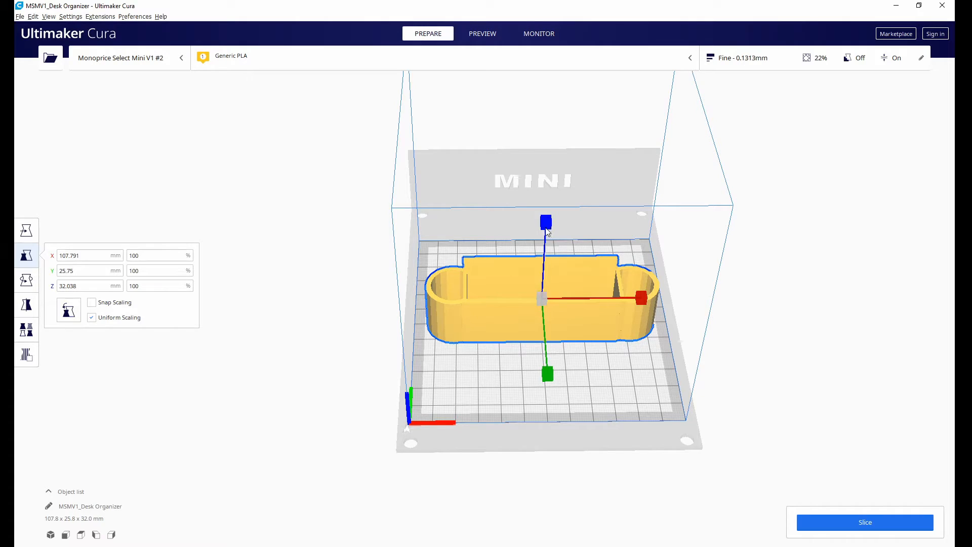
drag(546, 223, 551, 205)
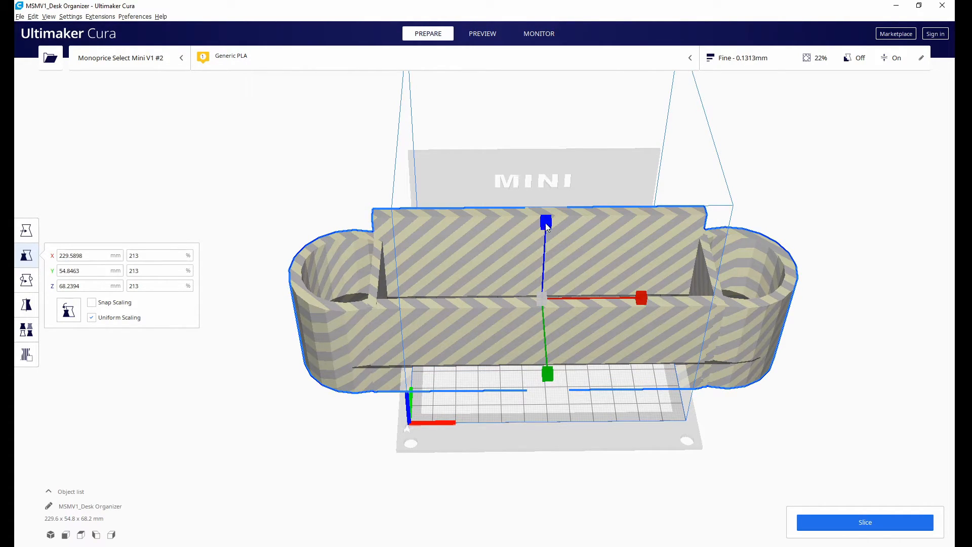
Undo the last scaling of the desk organizer.
key(ctrl+z)
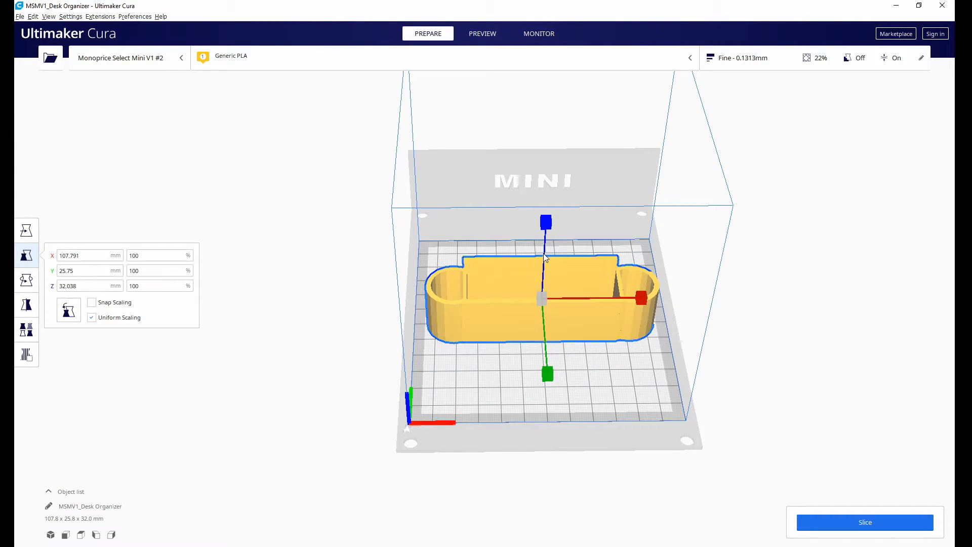
right_drag(627, 372, 471, 339)
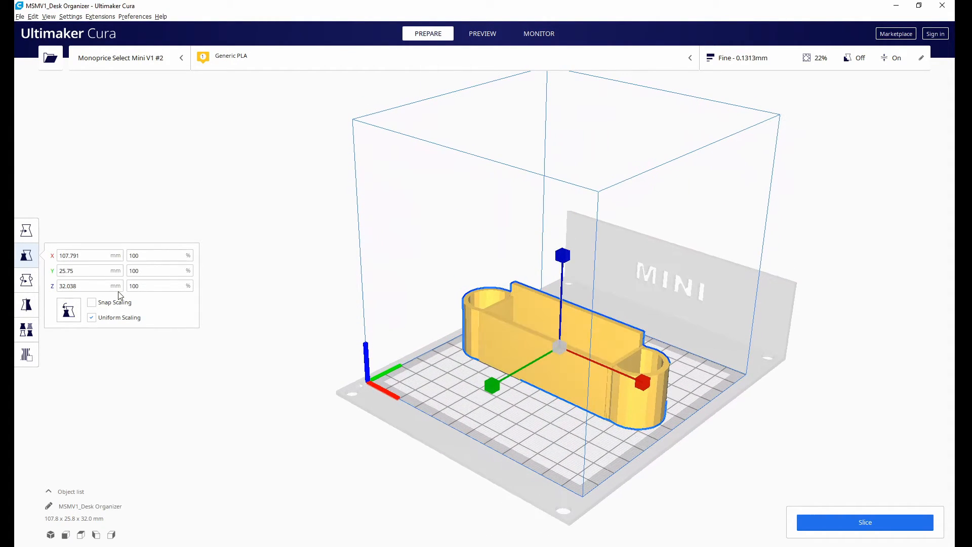
Look through the Rotate, Mirror, Per Model Settings and Move tools for the selected desk organizer.
click(27, 281)
drag(645, 379, 408, 447)
right_drag(717, 331, 561, 323)
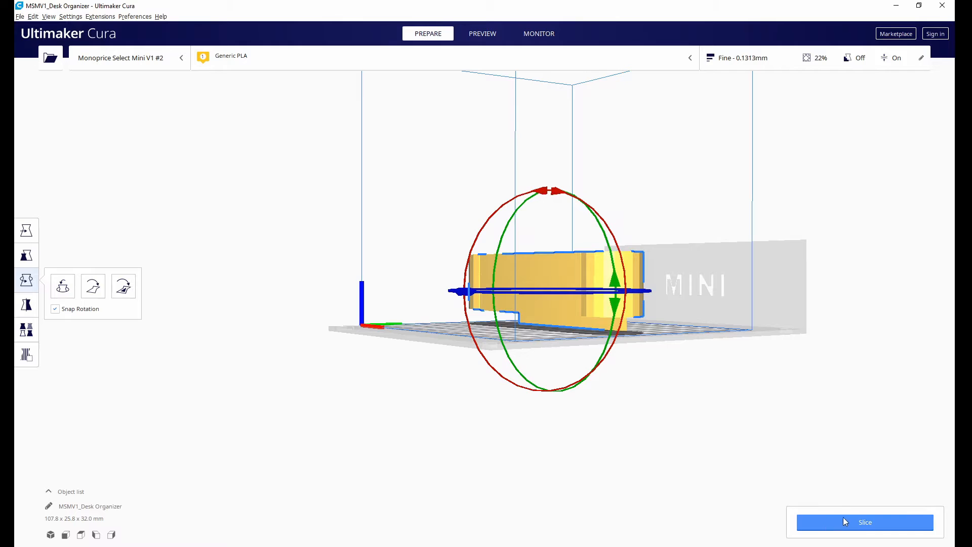
right_drag(536, 302, 520, 450)
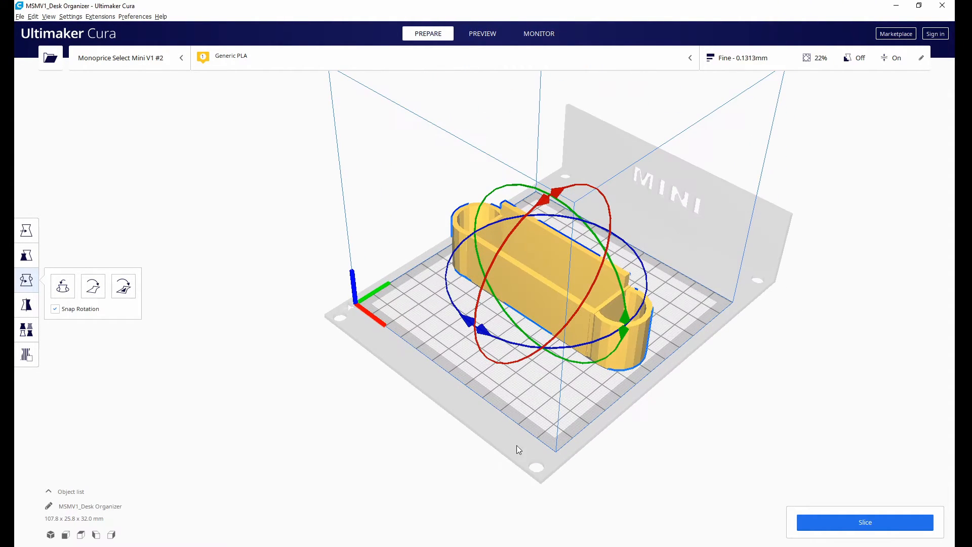
click(26, 305)
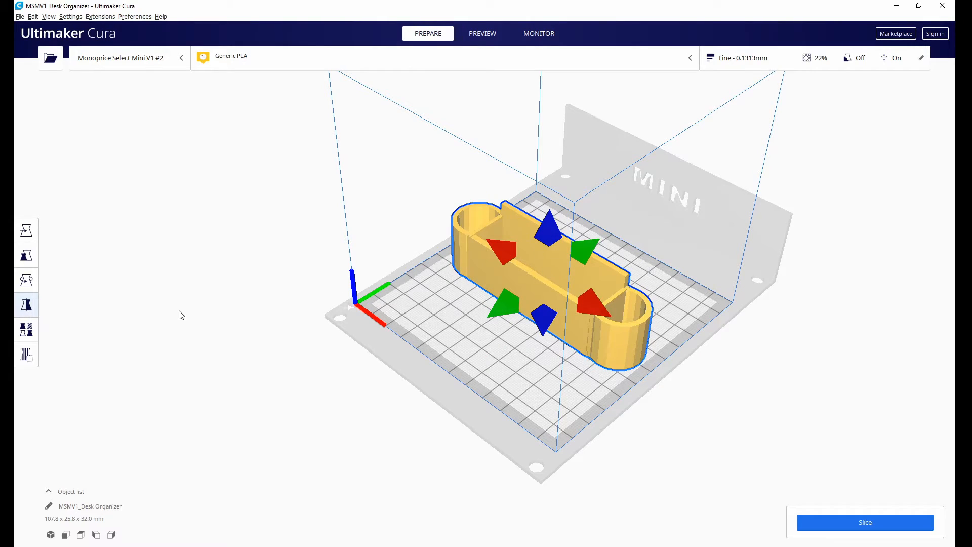
click(26, 330)
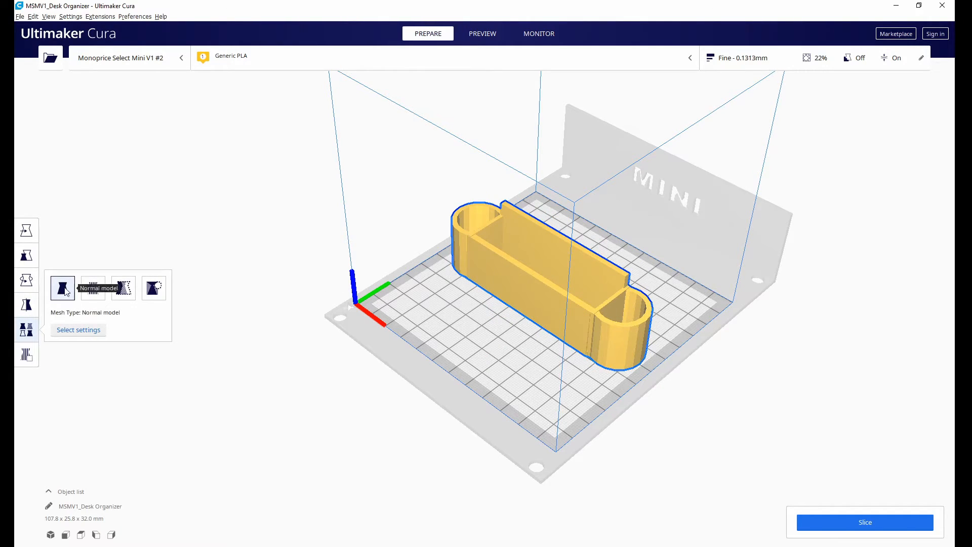
click(26, 330)
click(26, 230)
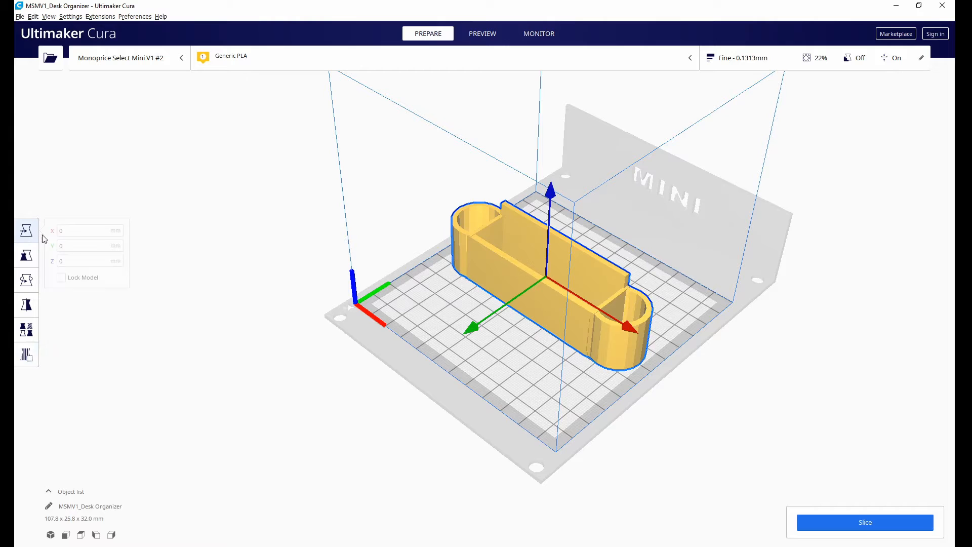
Slice the desk organizer and view the detailed time and material estimation.
right_drag(563, 366, 545, 248)
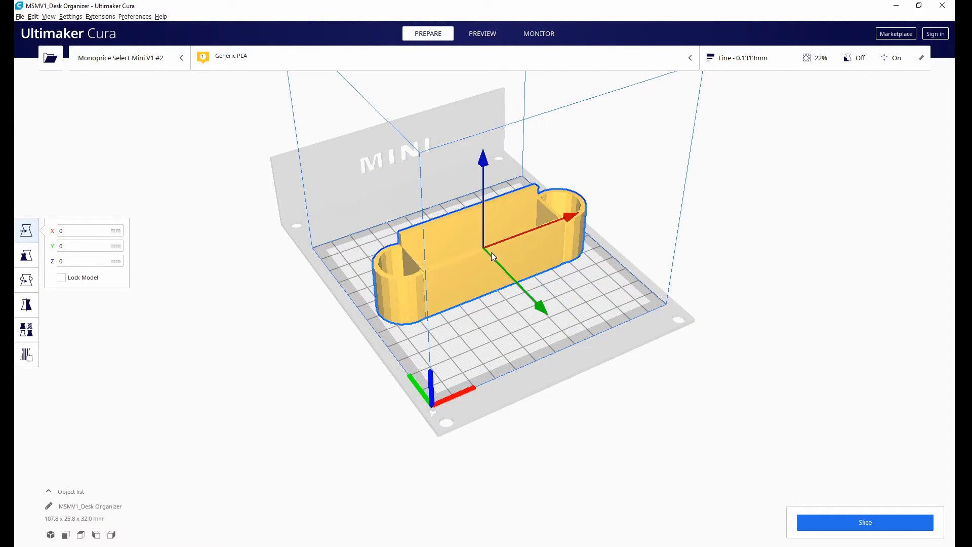
scroll(595, 308, down, 3)
click(828, 518)
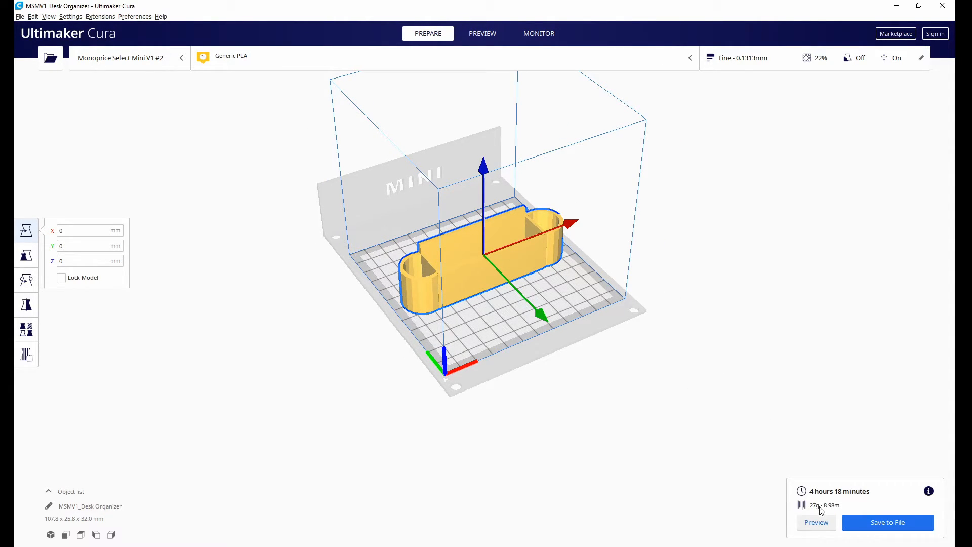
mouse_move(929, 491)
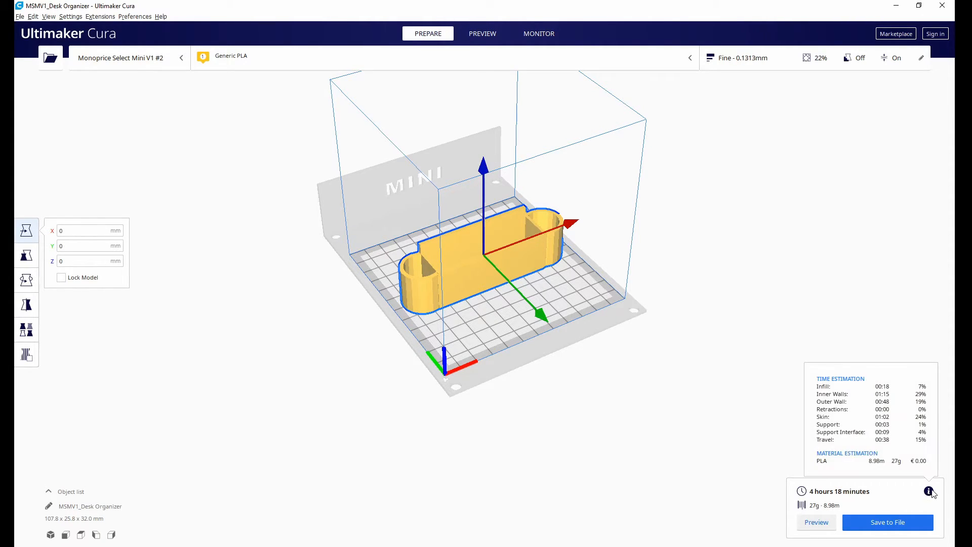
Save the sliced model to the Downloads folder as the G-code file MSMV1_Desk Organizer.gcode and deselect the model.
click(887, 526)
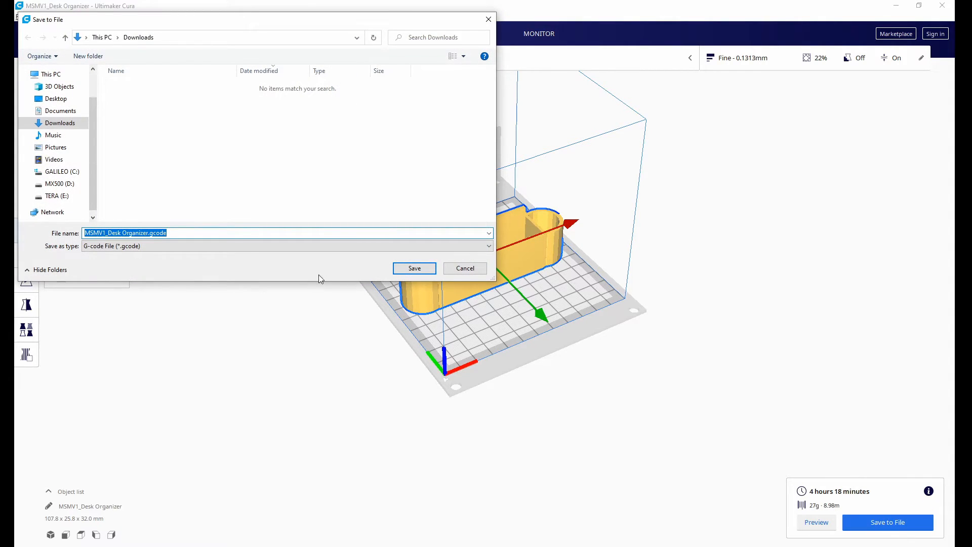
click(154, 246)
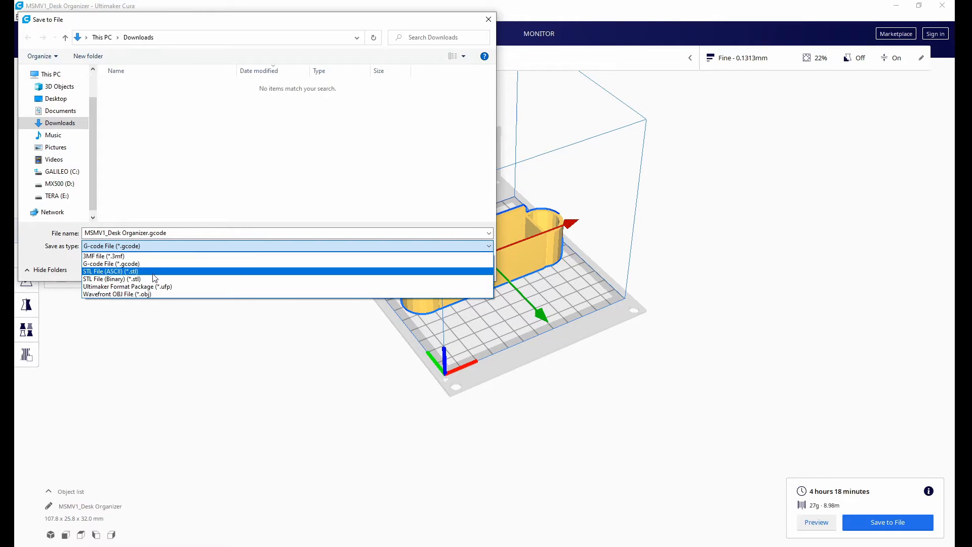
click(217, 263)
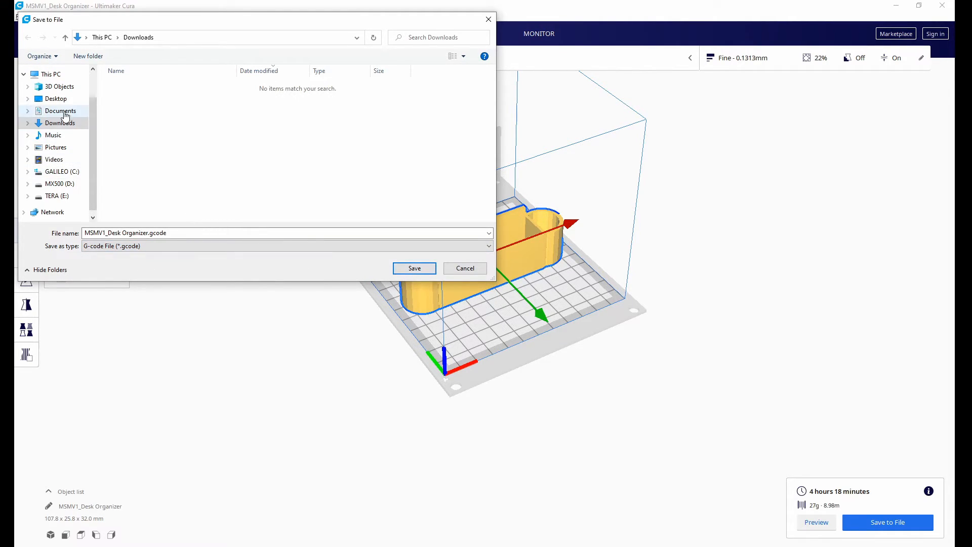
click(412, 268)
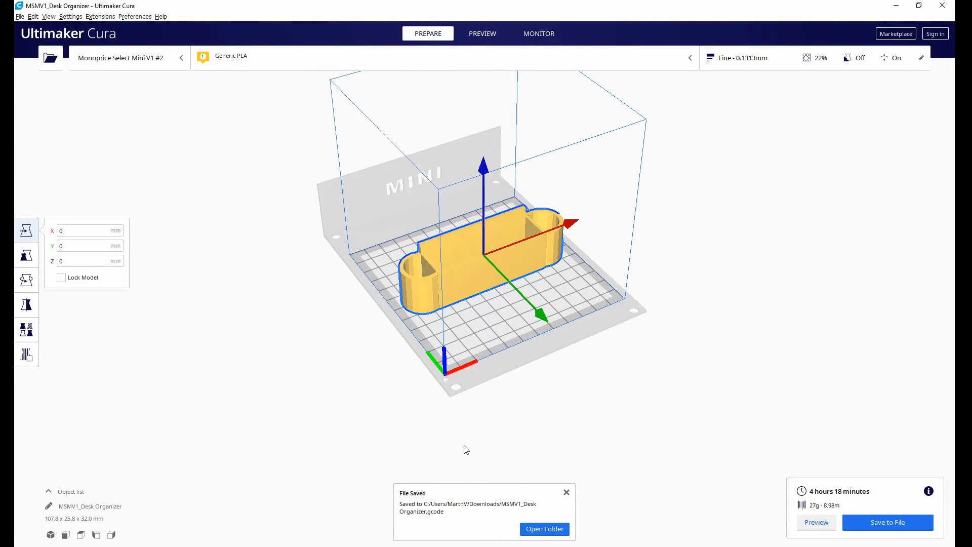
click(583, 388)
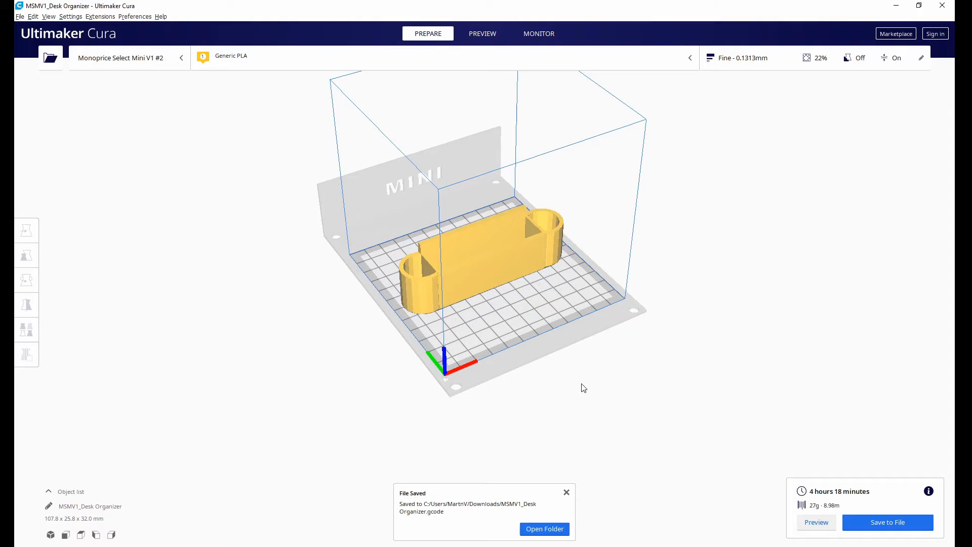
Review the recommended and custom print settings, including the available profiles, material, speed and build plate adhesion options.
right_drag(285, 293, 267, 206)
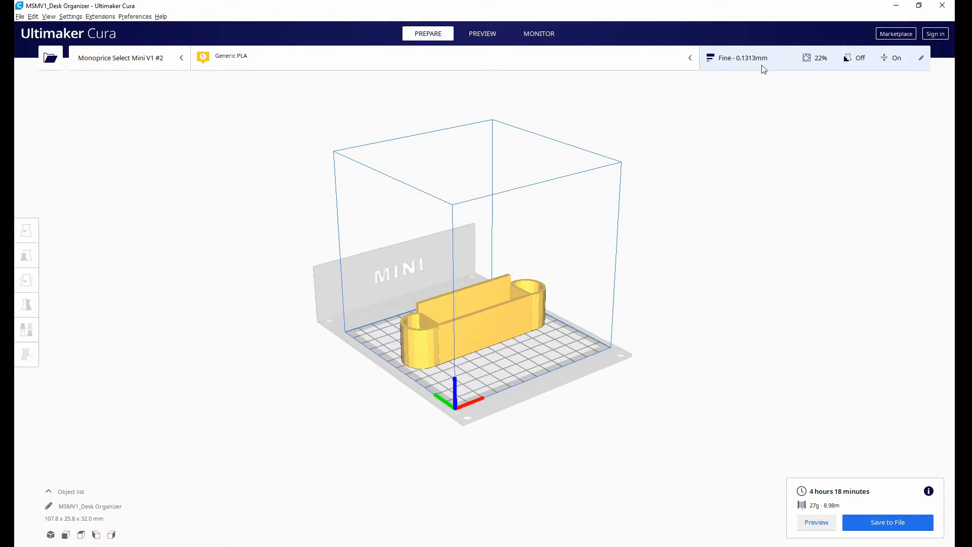
click(780, 62)
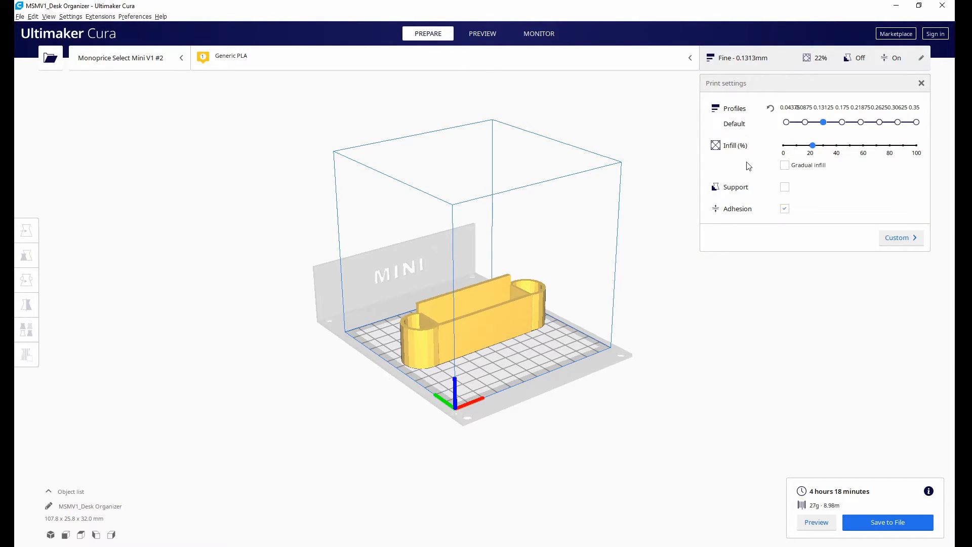
click(884, 237)
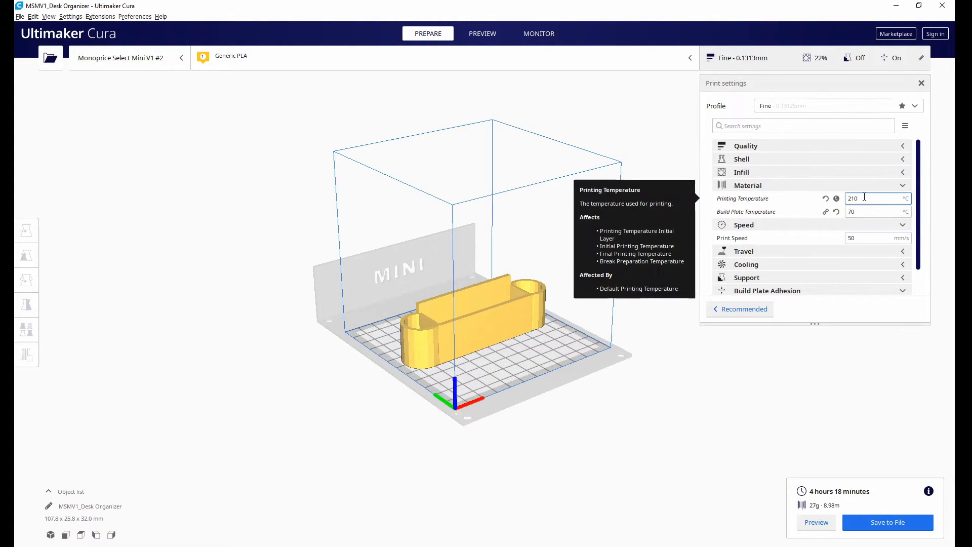
click(914, 106)
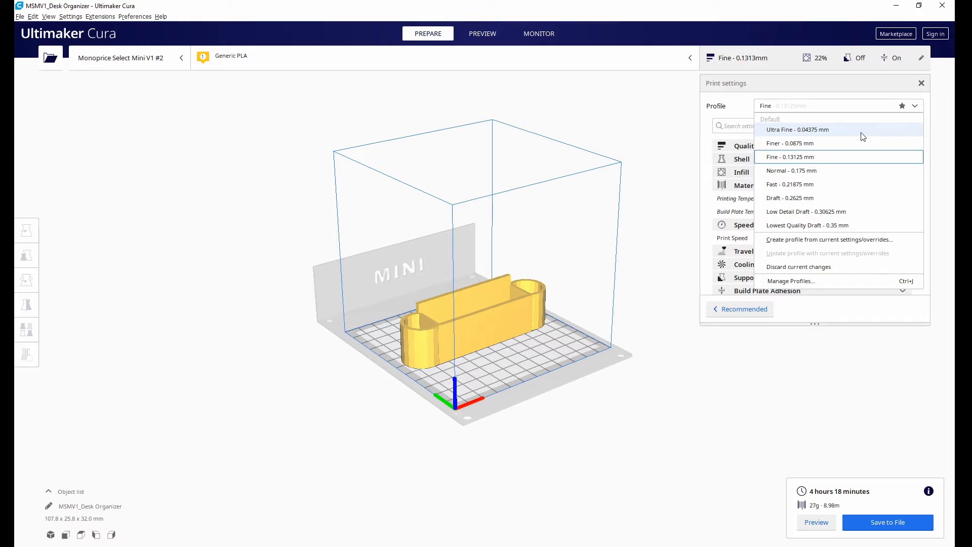
click(920, 107)
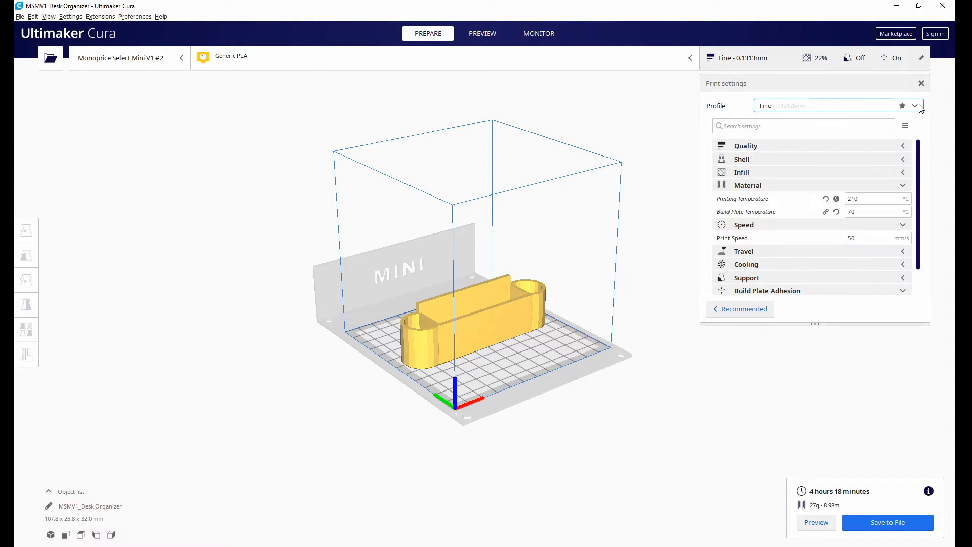
click(742, 306)
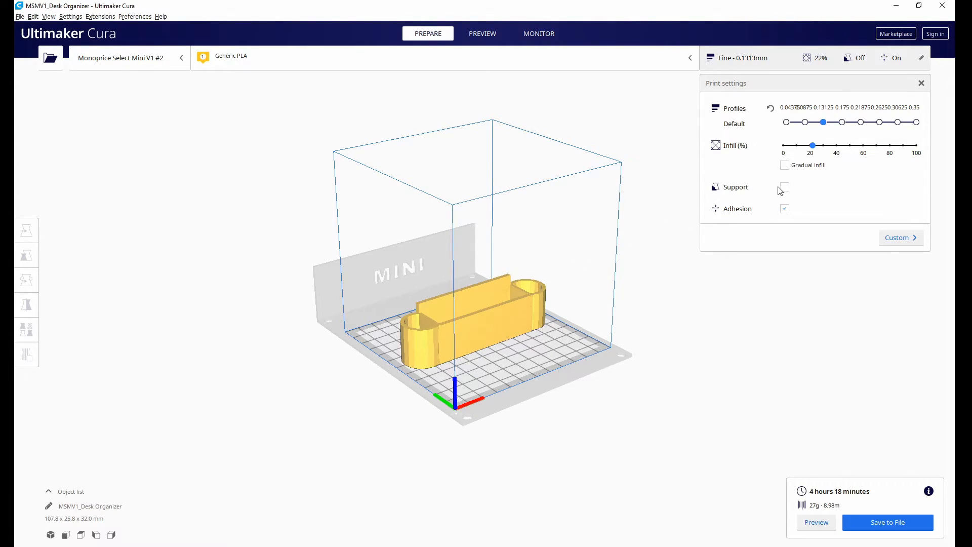
click(886, 236)
scroll(809, 224, down, 1)
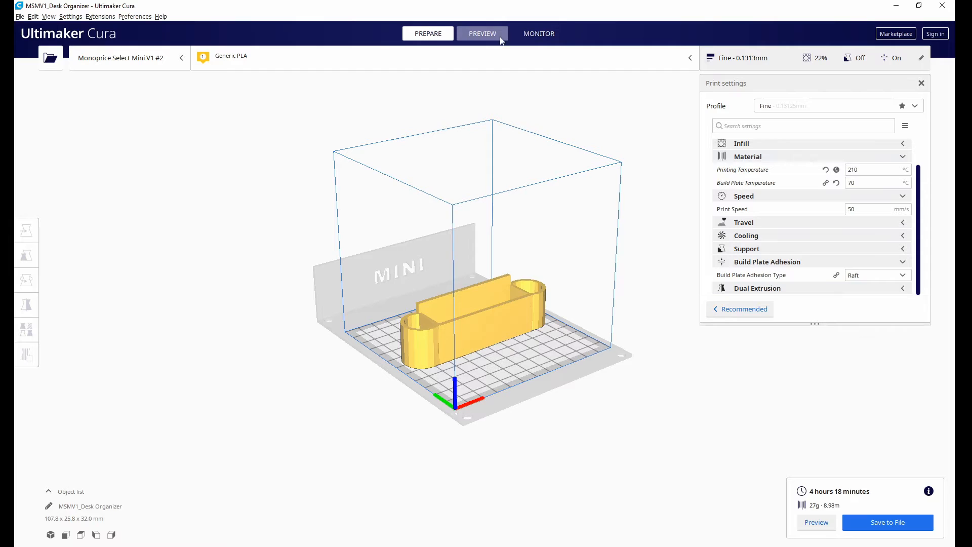
Preview the sliced desk organizer in layer view and inspect its layers and raft from several angles.
click(485, 36)
scroll(451, 364, up, 5)
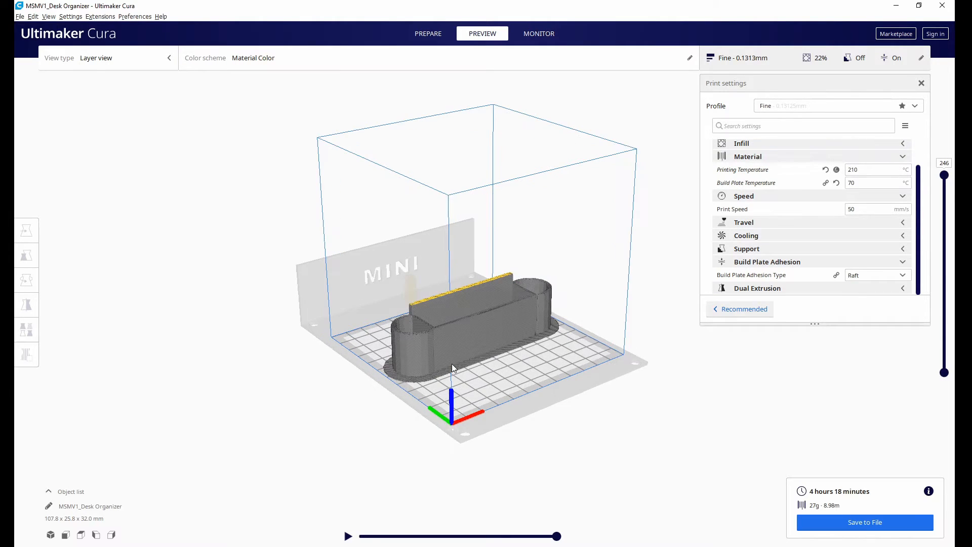
right_drag(494, 410, 508, 217)
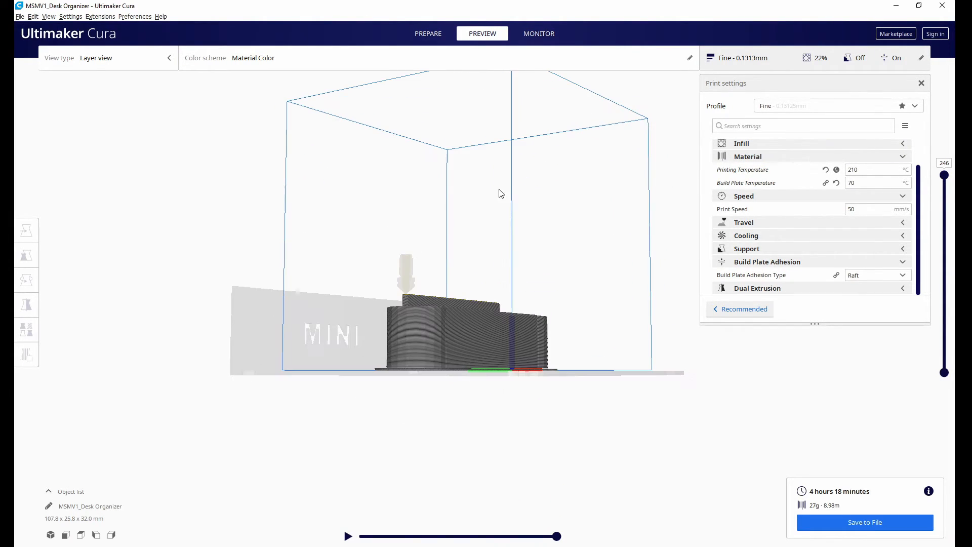
right_drag(428, 282, 464, 302)
scroll(498, 372, up, 5)
right_drag(492, 428, 390, 293)
right_drag(603, 417, 499, 377)
scroll(497, 389, down, 3)
scroll(500, 387, up, 3)
scroll(504, 400, down, 3)
scroll(511, 334, up, 3)
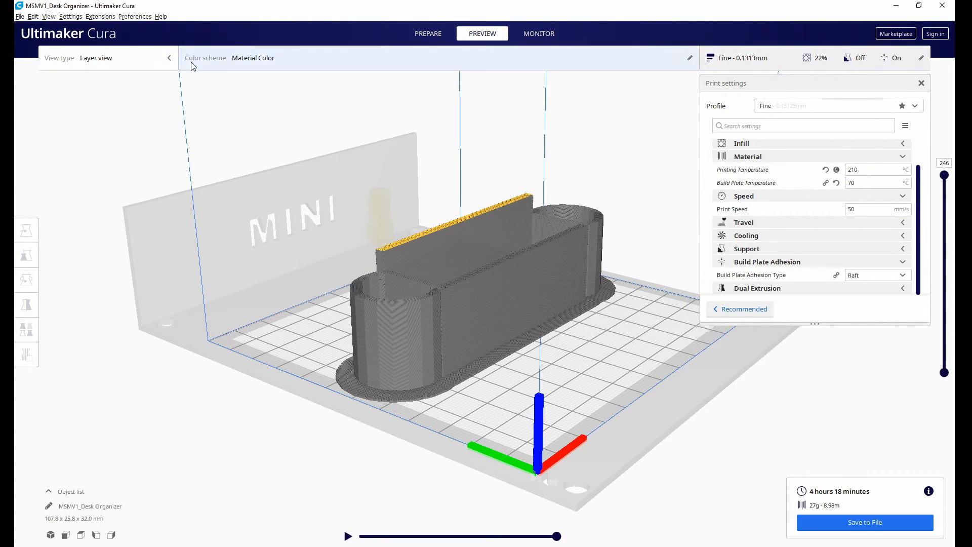
Return to the Prepare stage and review the printer and extruder machine settings of the Monoprice Select Mini V1 #2.
click(429, 38)
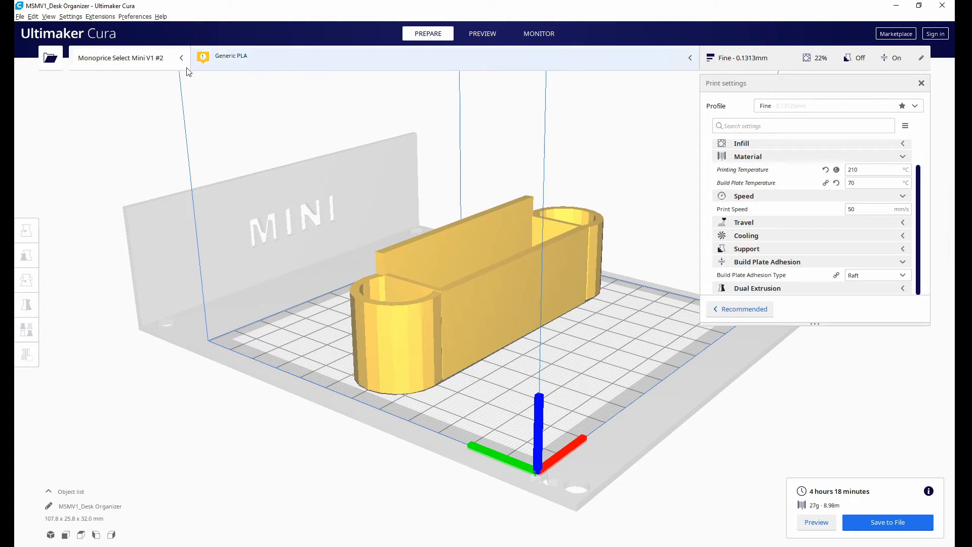
click(153, 59)
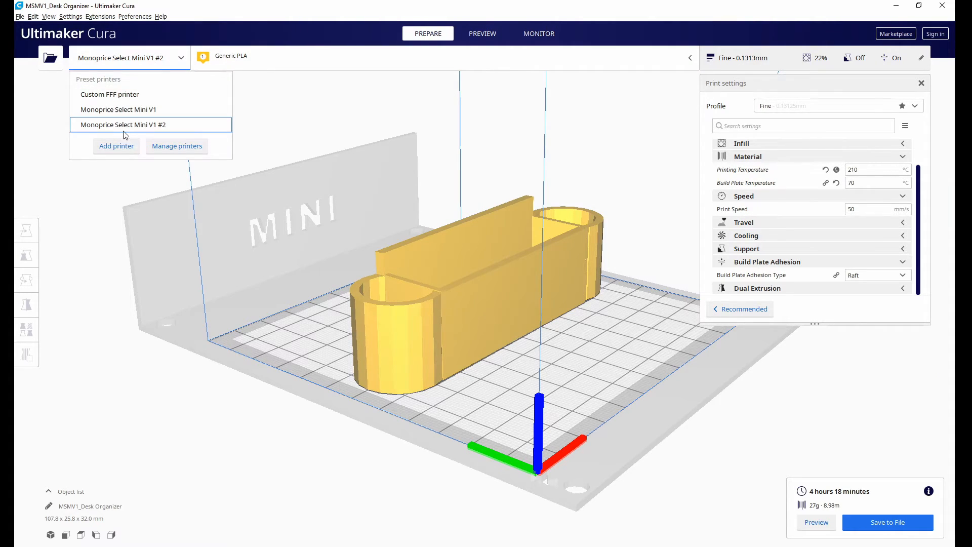
click(189, 148)
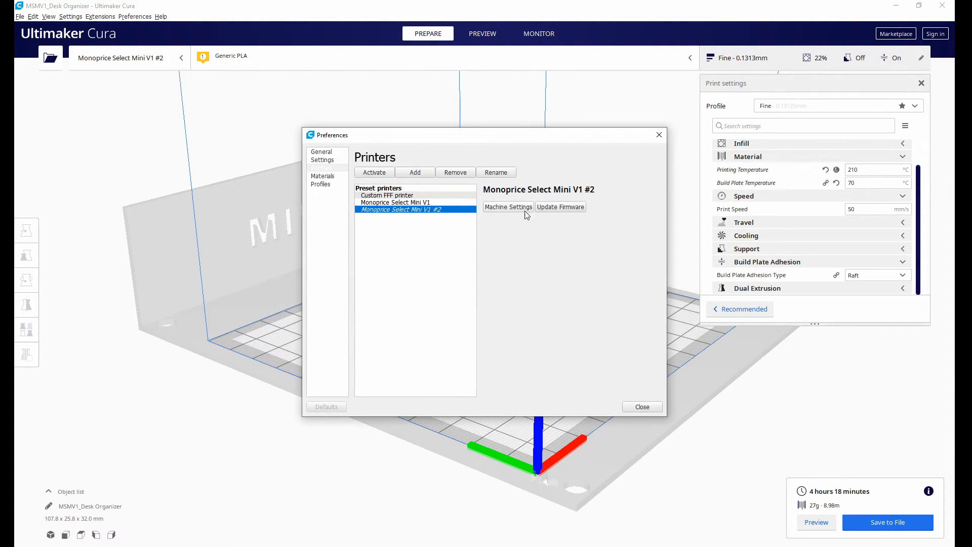
click(503, 212)
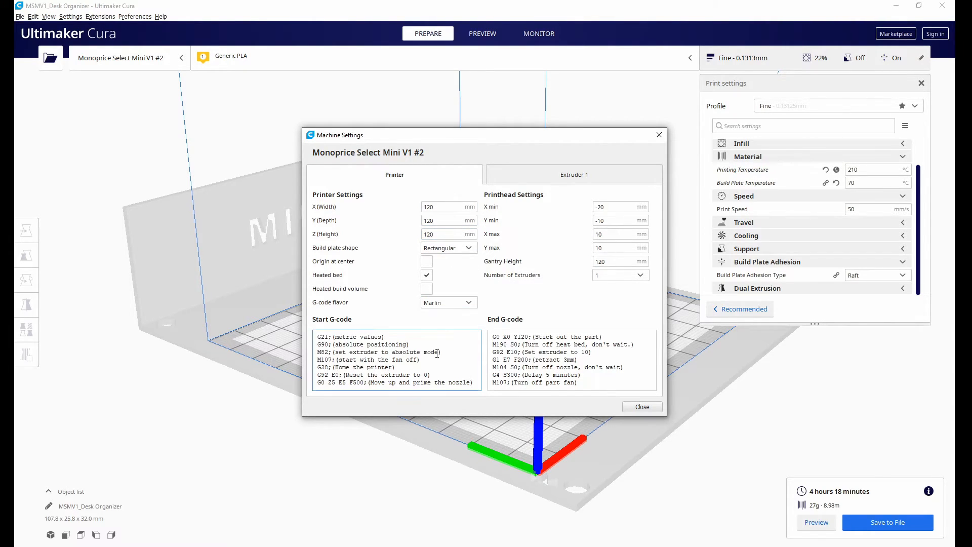
click(530, 181)
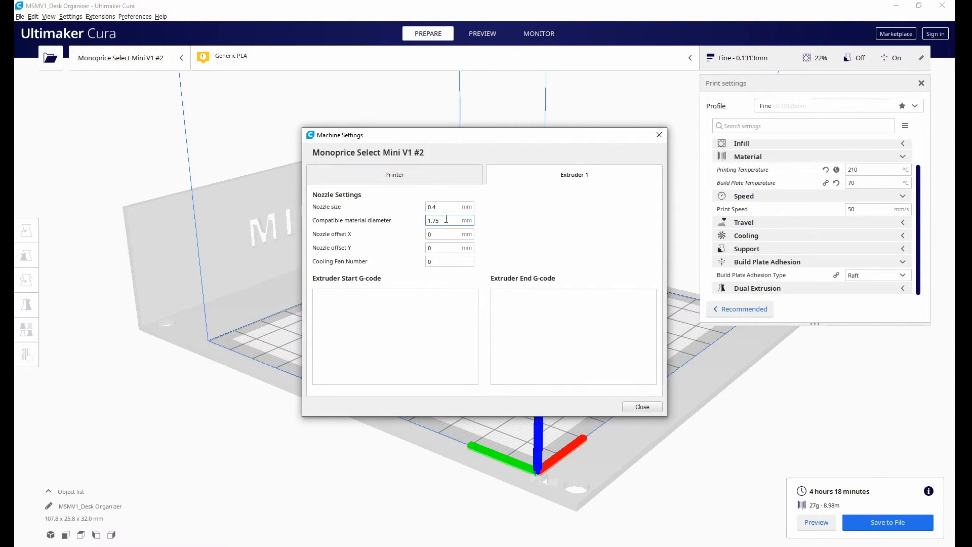
click(445, 183)
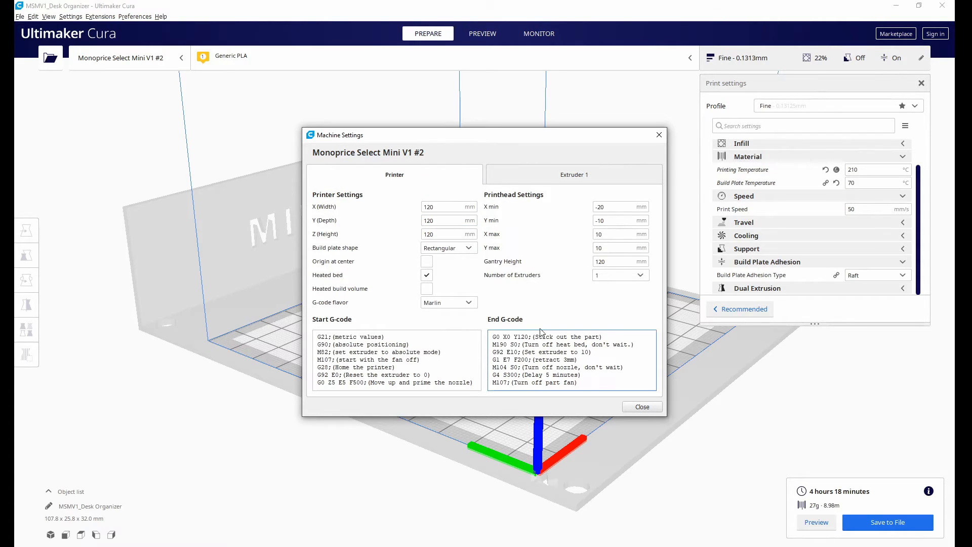
click(634, 408)
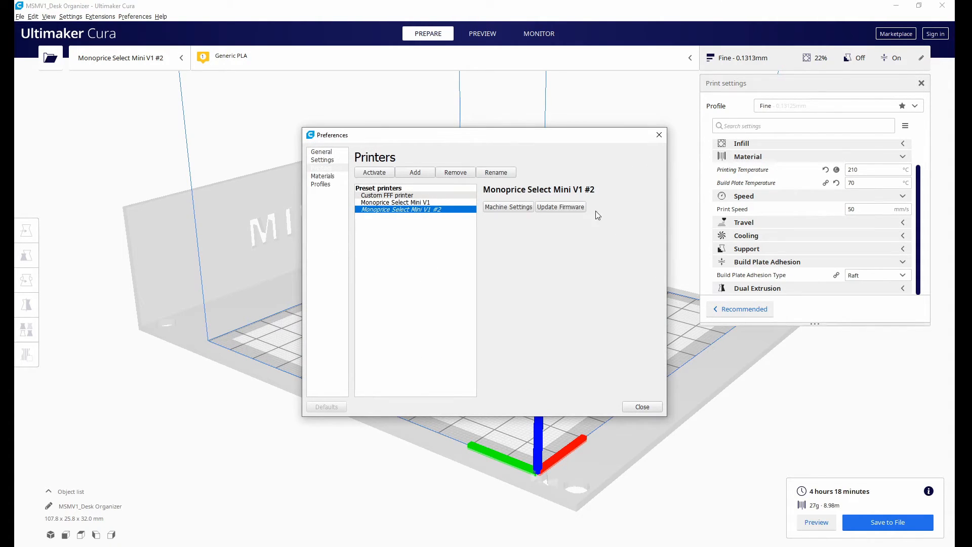
click(642, 406)
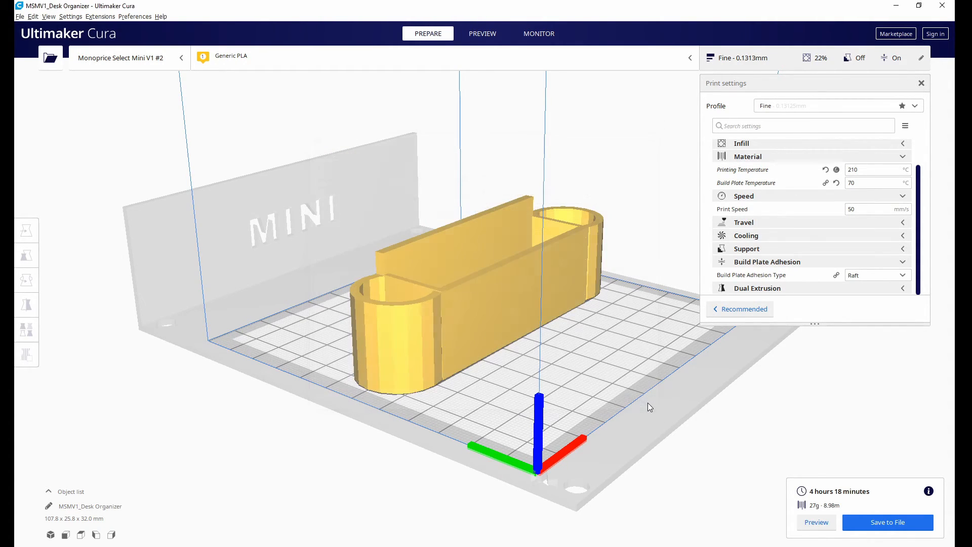
Close the print settings and show the layer preview of the desk organizer again.
click(848, 61)
scroll(606, 302, down, 3)
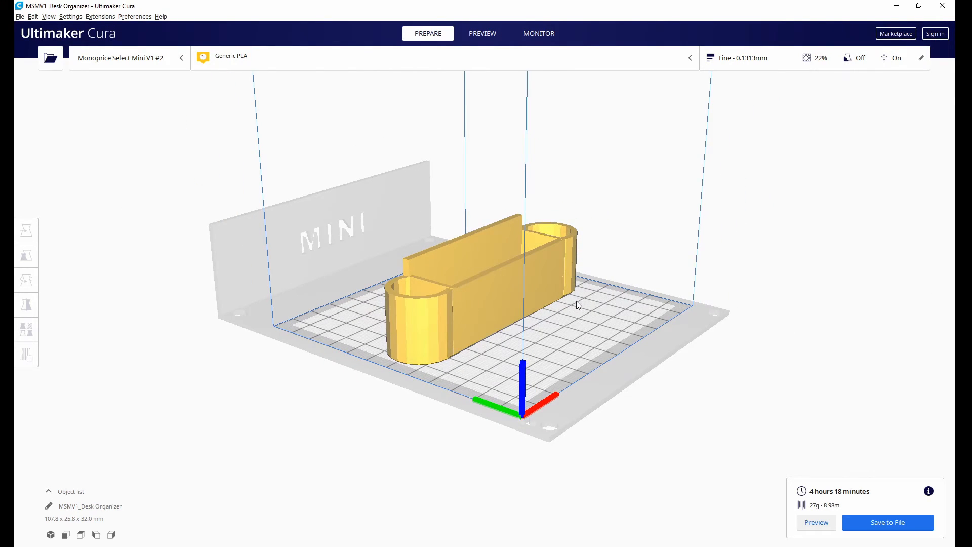
right_drag(578, 300, 535, 310)
click(482, 38)
right_drag(640, 299, 618, 319)
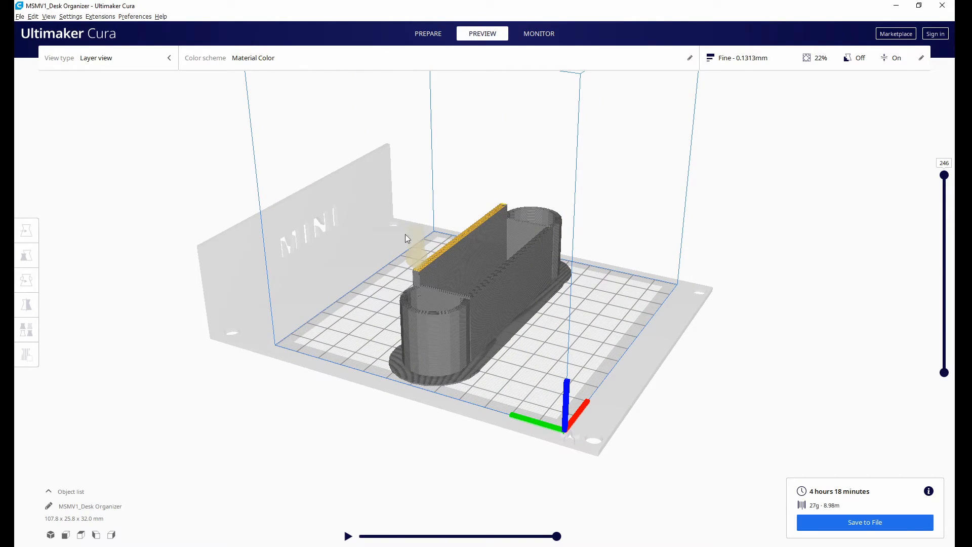
Check the custom print settings from the layer preview of the desk organizer and close them again.
right_drag(607, 313, 506, 236)
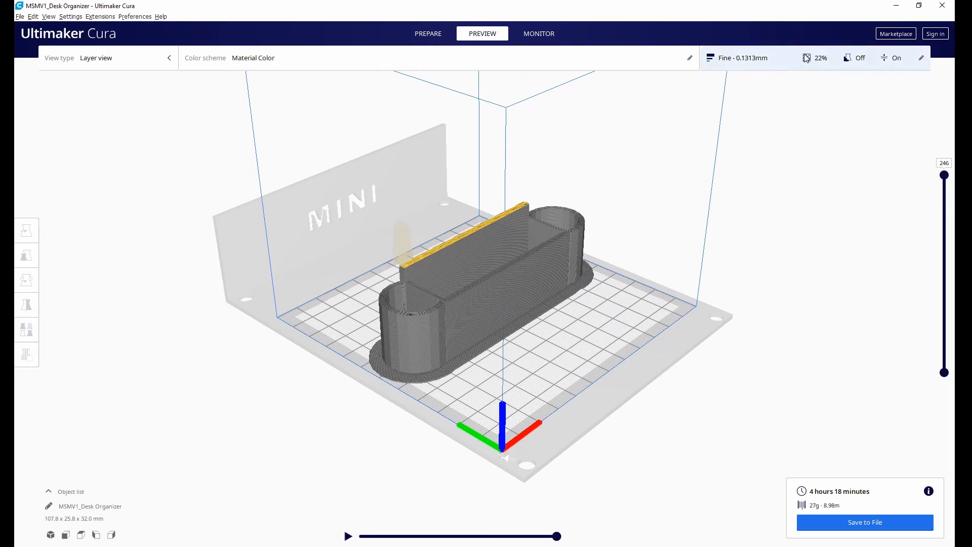
click(774, 64)
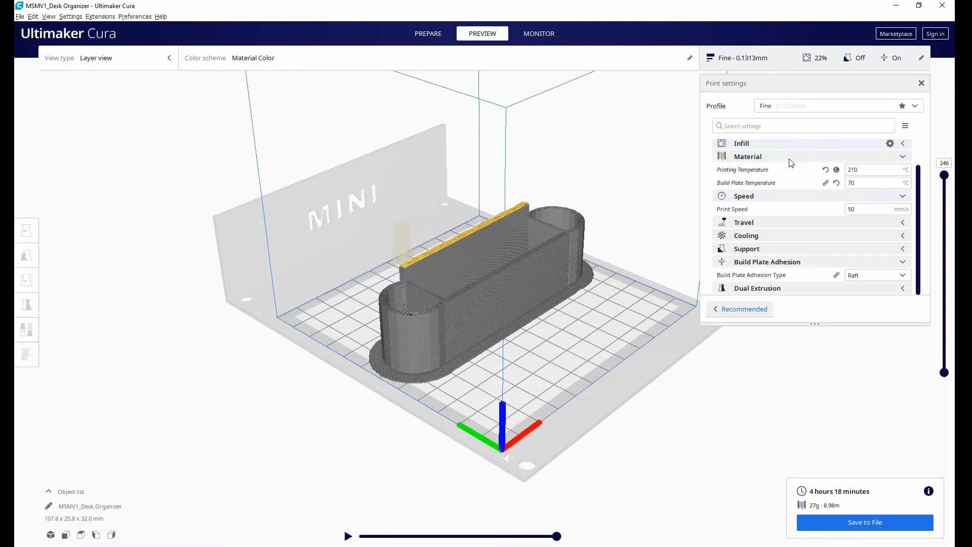
click(756, 65)
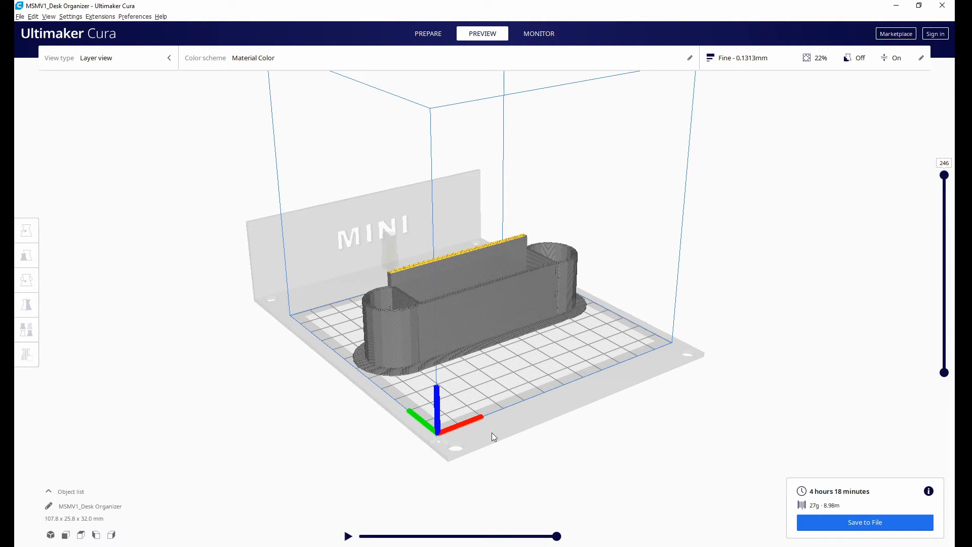
right_drag(587, 447, 575, 410)
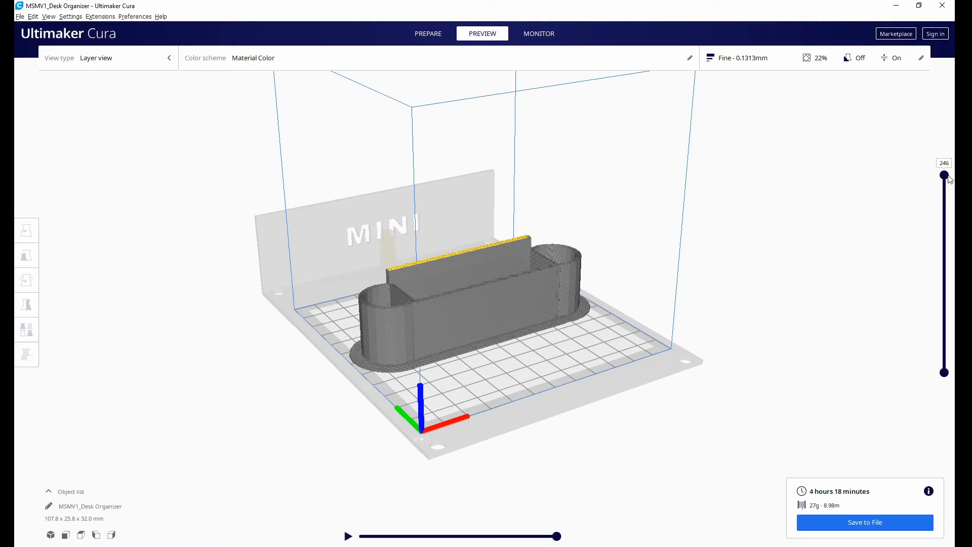
Lower the preview to layer 146, play its toolpath simulation up close and advance it to the end of the layer.
drag(948, 181, 952, 261)
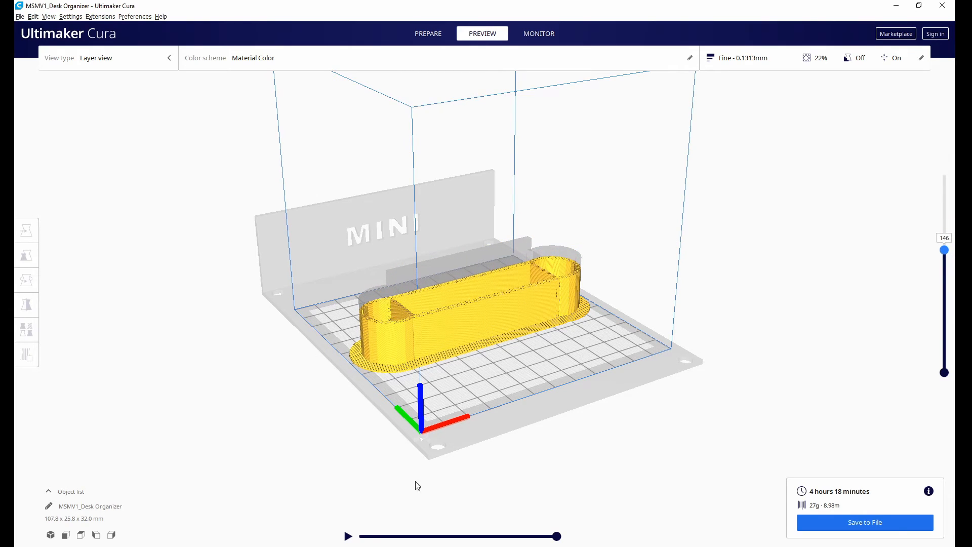
click(348, 536)
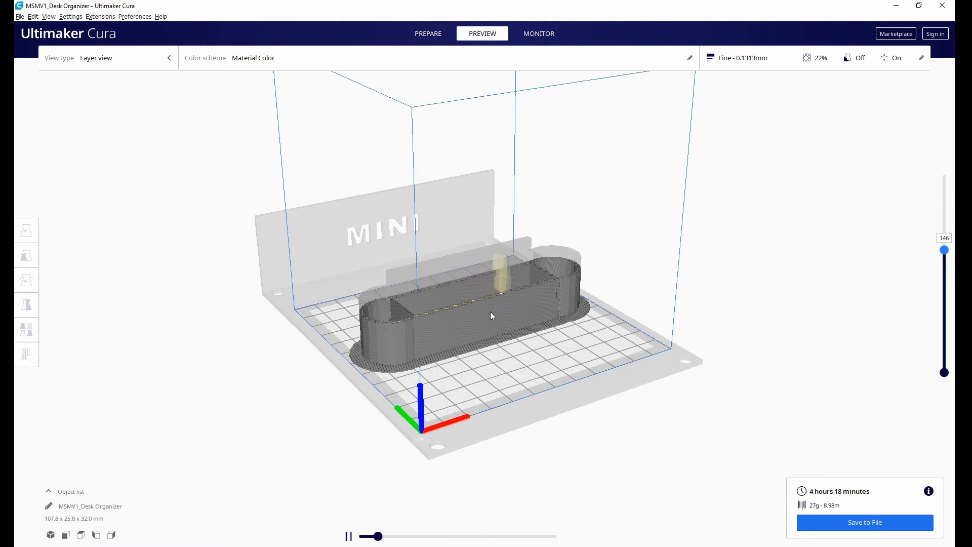
scroll(491, 312, up, 3)
scroll(491, 317, up, 5)
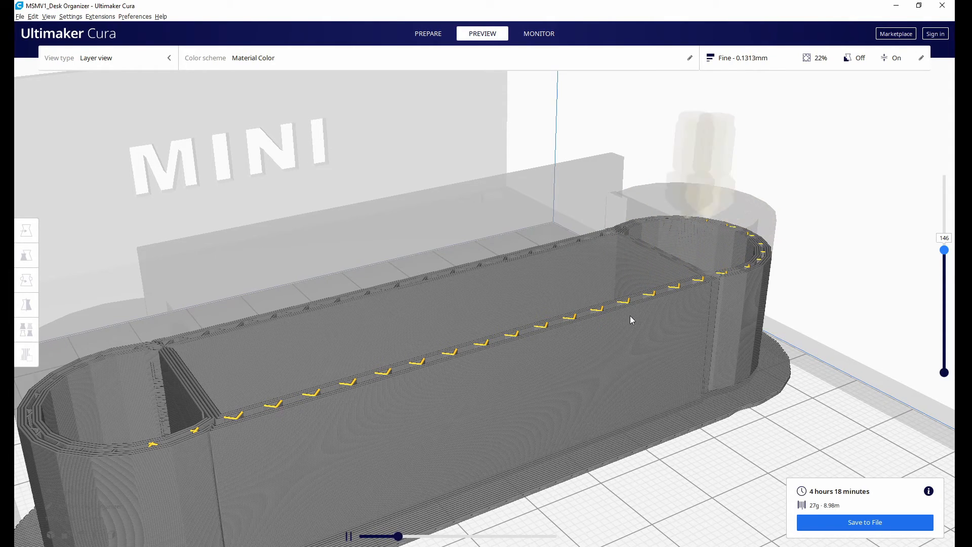
right_drag(449, 358, 359, 388)
scroll(360, 388, down, 10)
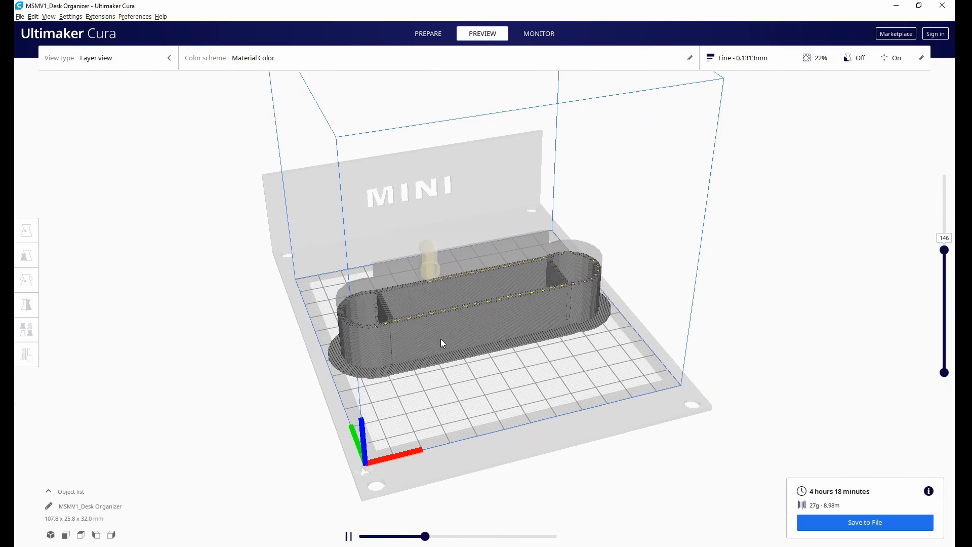
drag(433, 537, 566, 532)
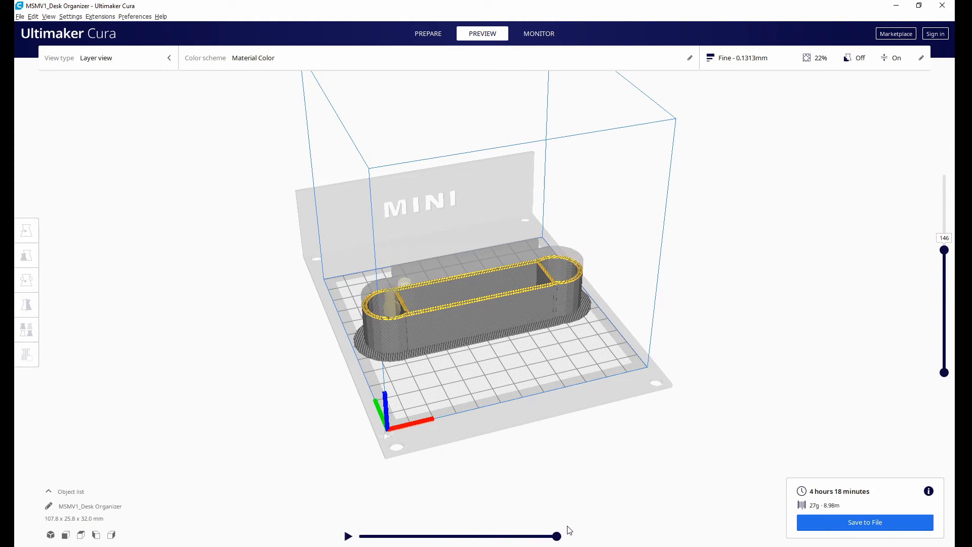
Raise the preview to layer 246 and try the lower layer limit by moving it up and back down to layer 1.
right_click(579, 526)
click(696, 408)
drag(945, 252, 954, 171)
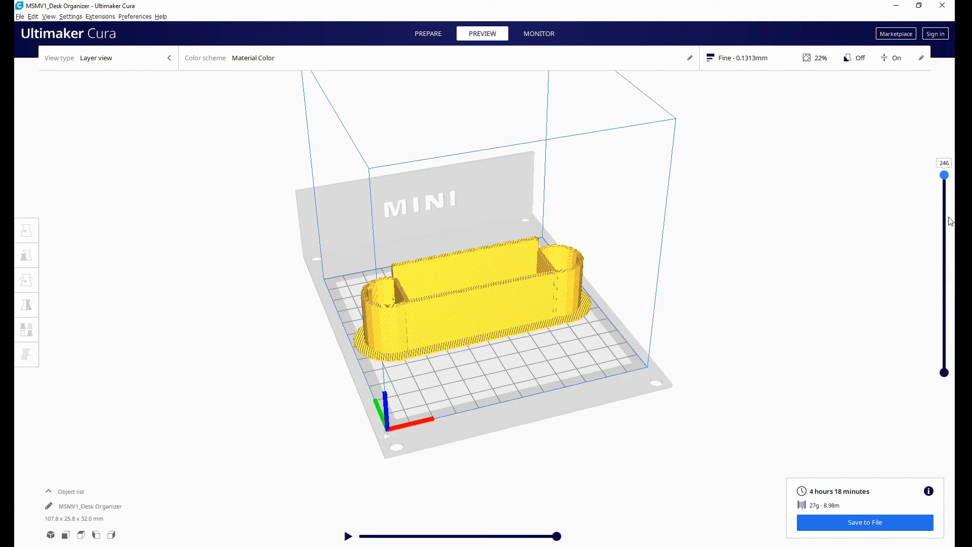
drag(944, 378, 943, 199)
drag(949, 202, 940, 445)
right_drag(552, 402, 512, 287)
click(464, 259)
click(636, 382)
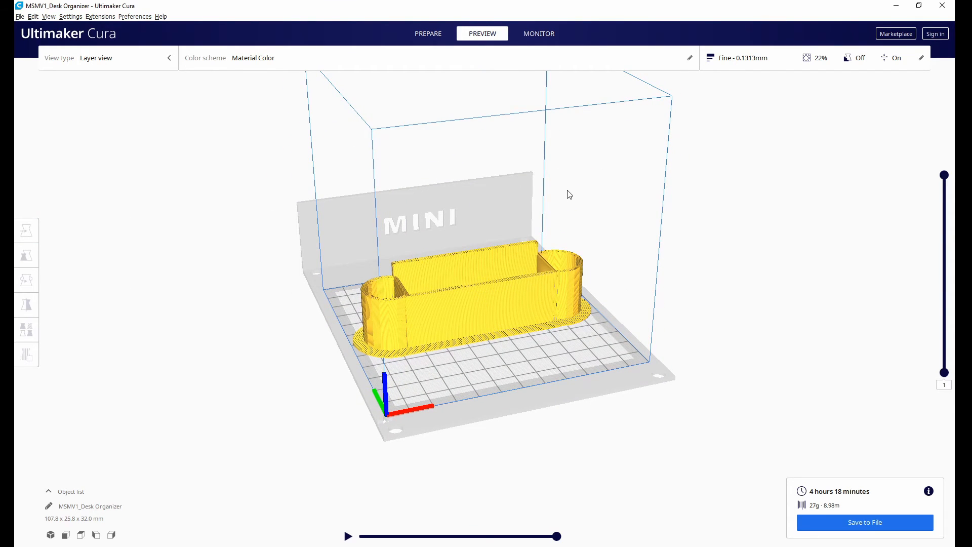
Look at the Monitor stage of the Monoprice Select Mini V1 #2 and return to the Preview stage.
right_drag(569, 195, 571, 192)
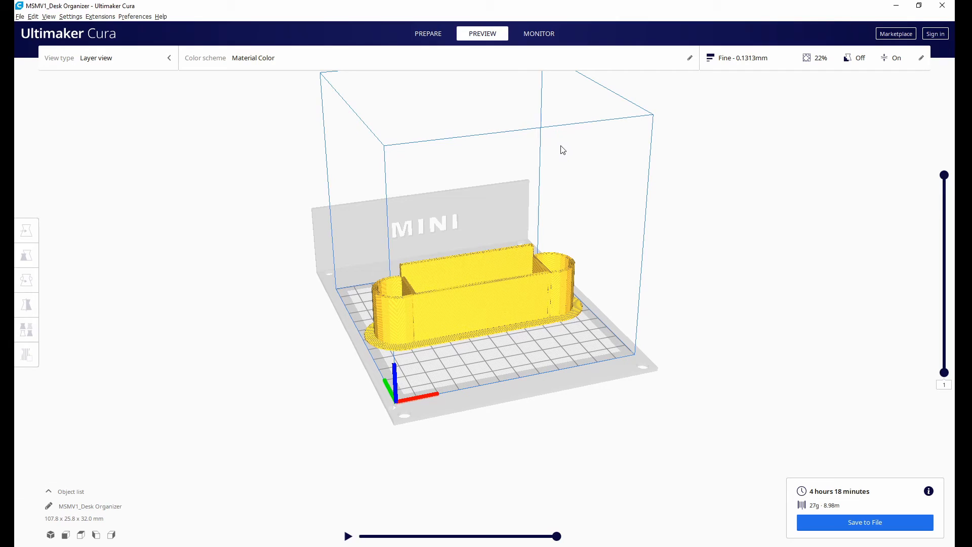
click(536, 34)
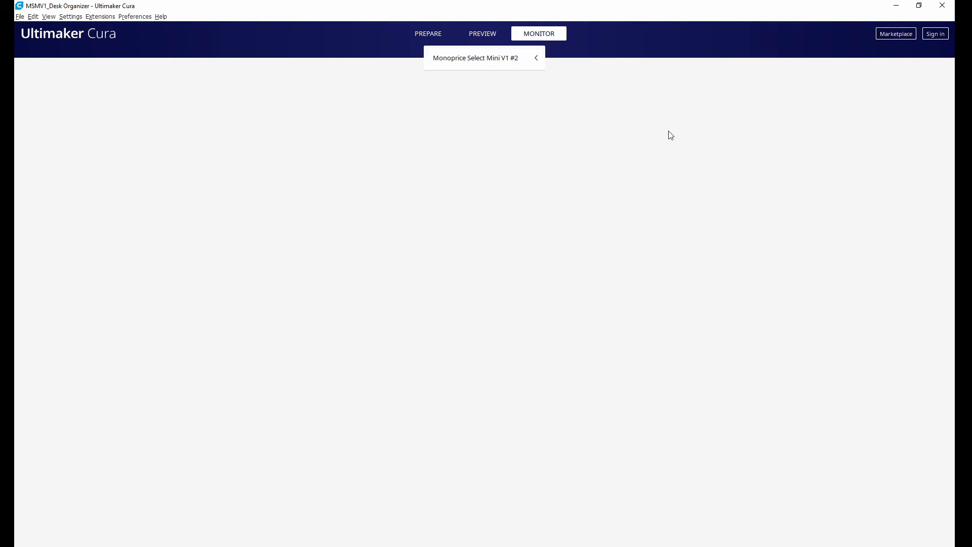
click(471, 34)
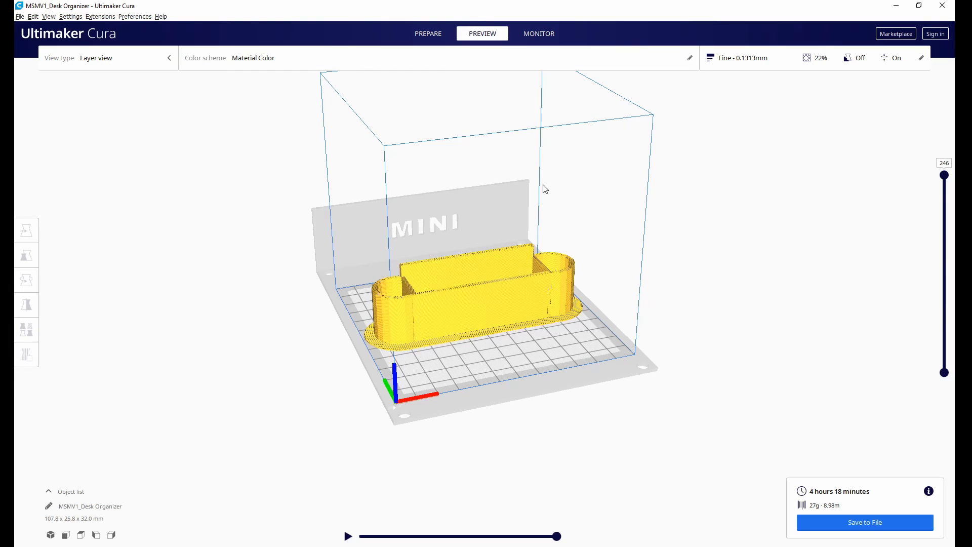
Lower the preview to layer 174, watch the nozzle simulation from several angles and pause it.
drag(945, 176, 946, 245)
click(348, 537)
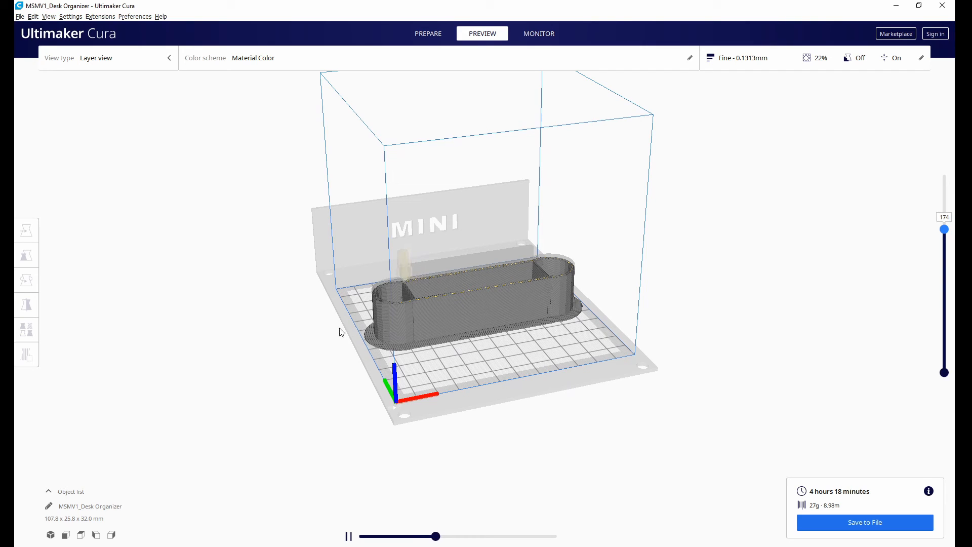
scroll(399, 304, up, 4)
right_drag(328, 335, 434, 338)
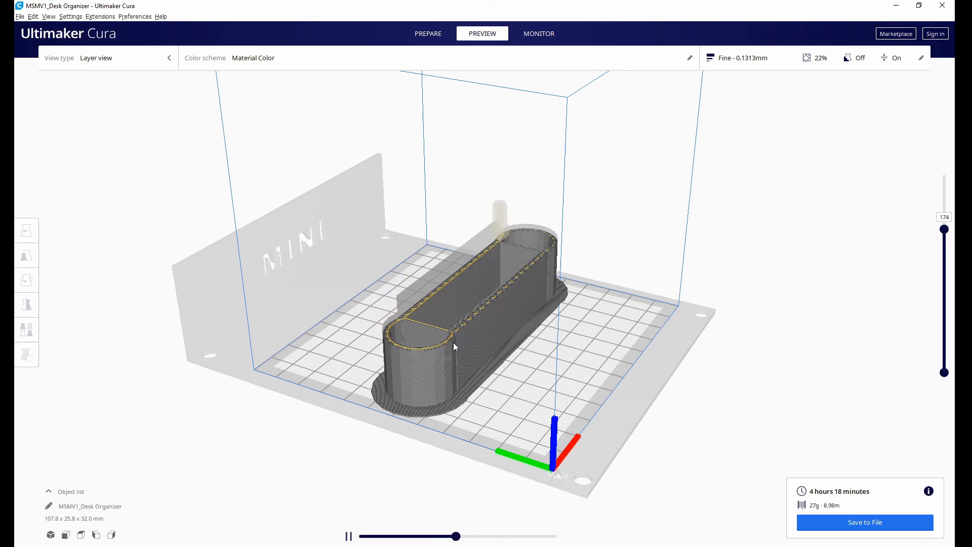
right_drag(603, 349, 570, 349)
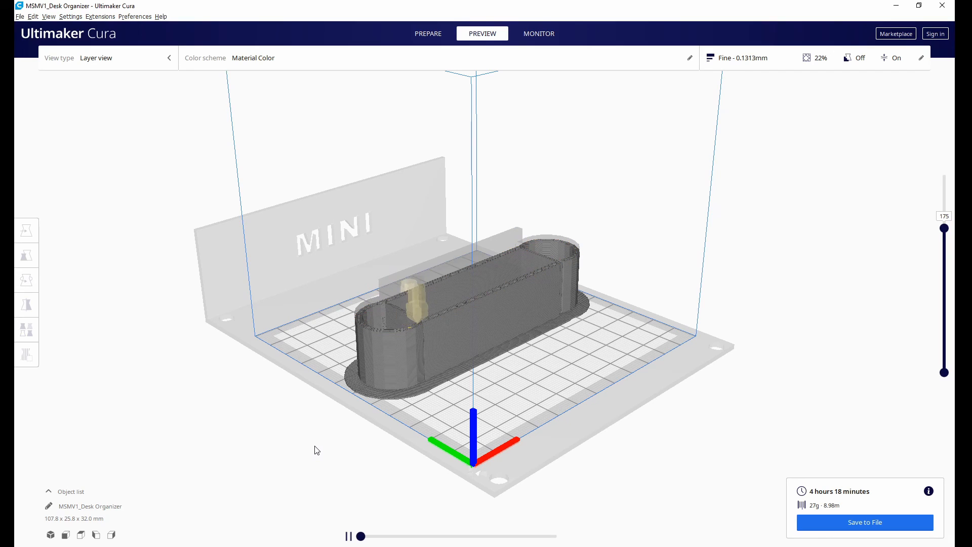
click(349, 537)
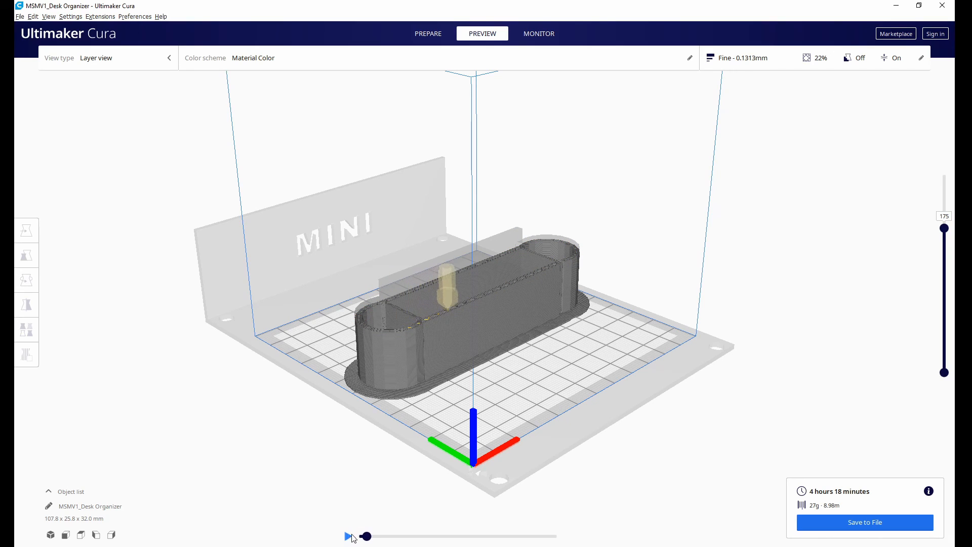